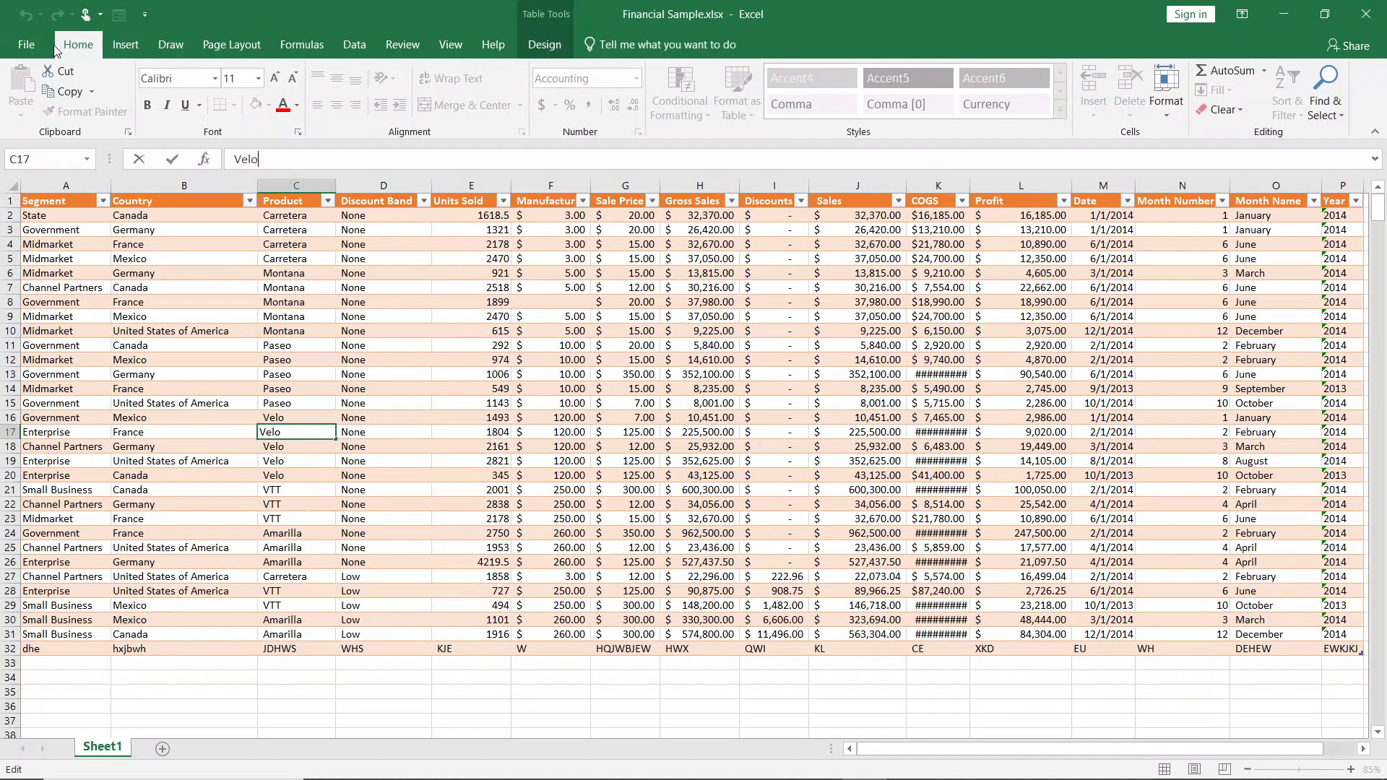
Create a new blank workbook.
click(26, 49)
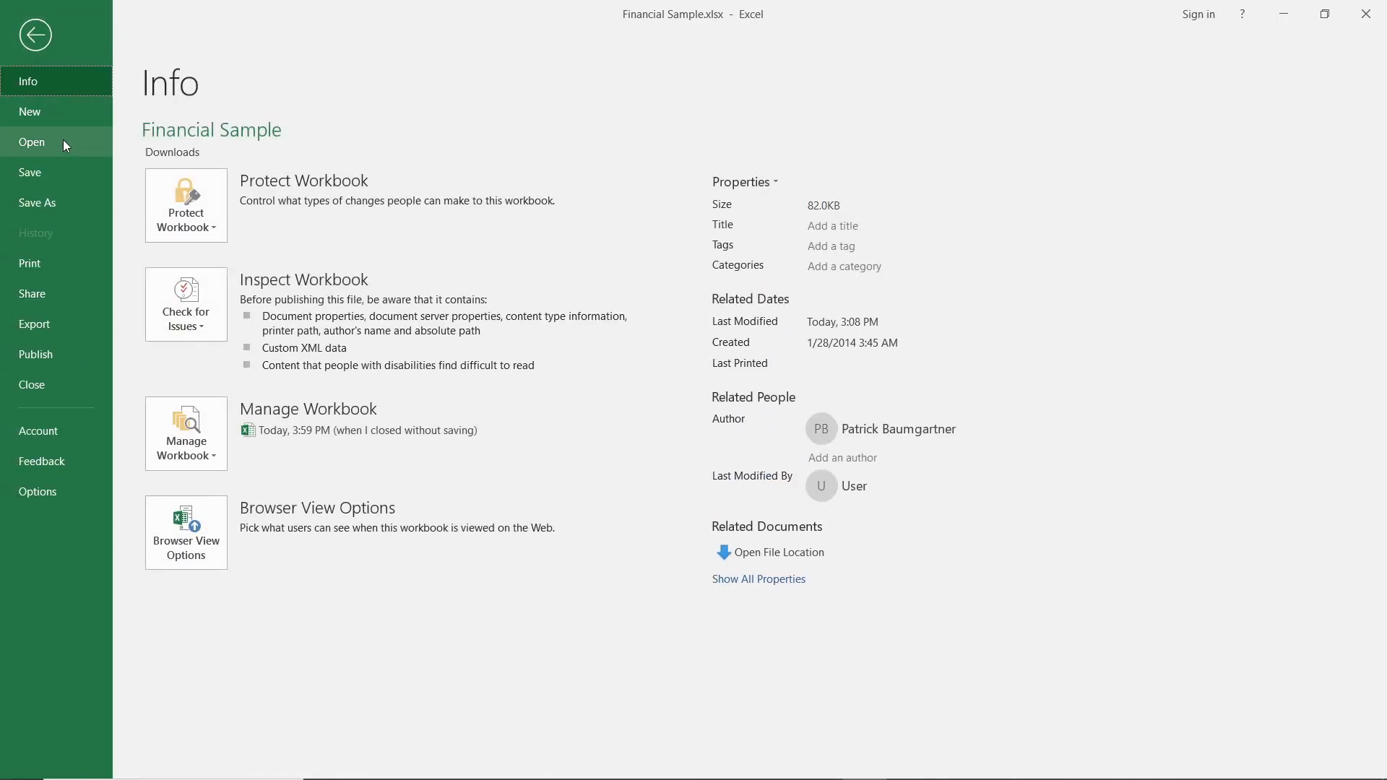
click(73, 101)
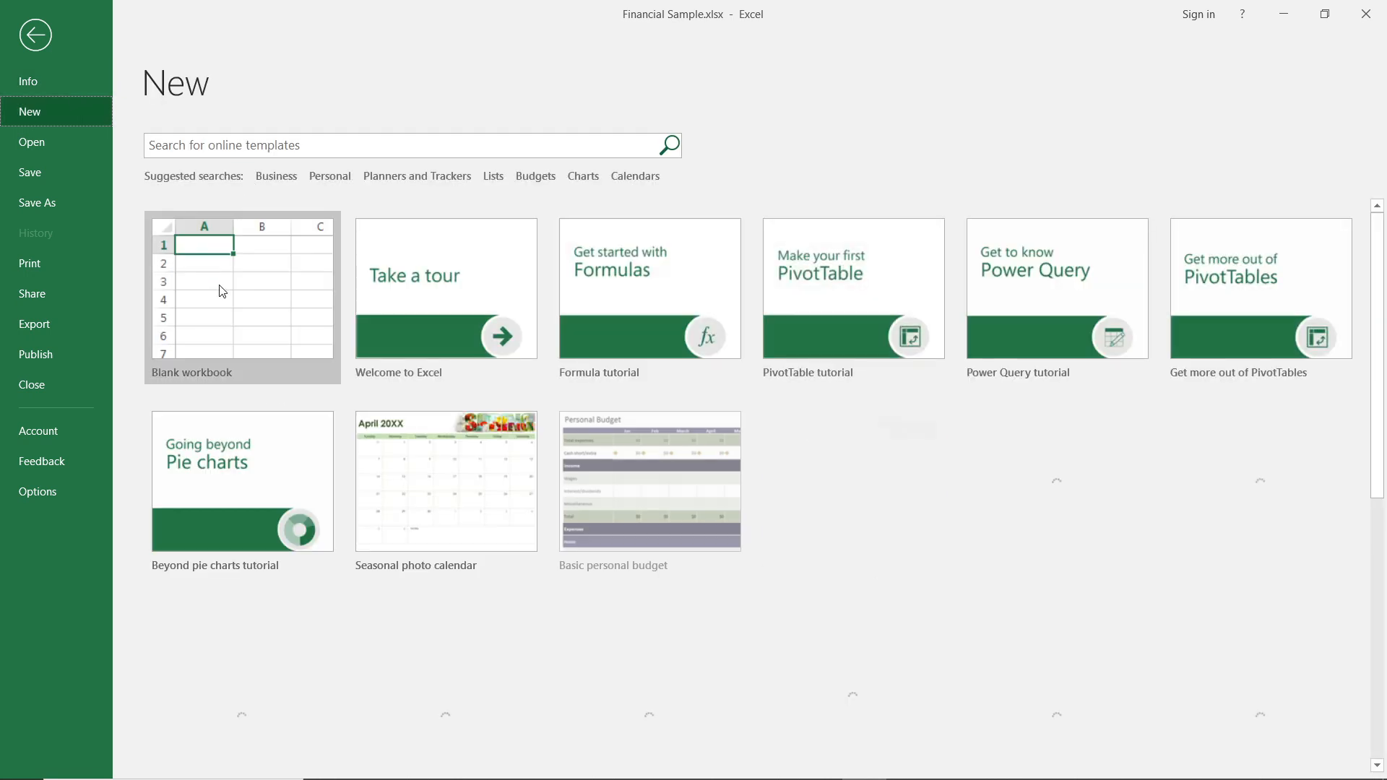
click(219, 285)
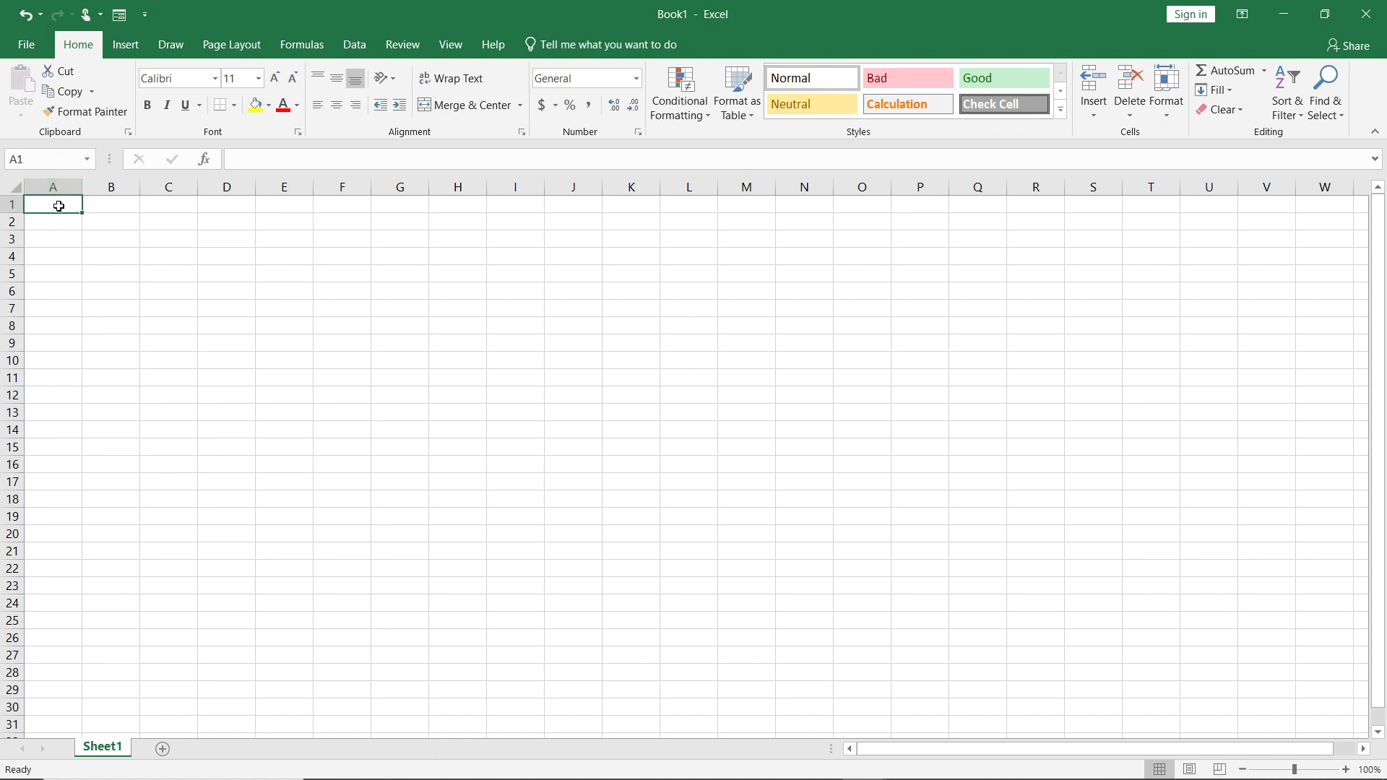
Enter 1 in cell A1 and the date 12/5/2024 in cell B1.
text(1)
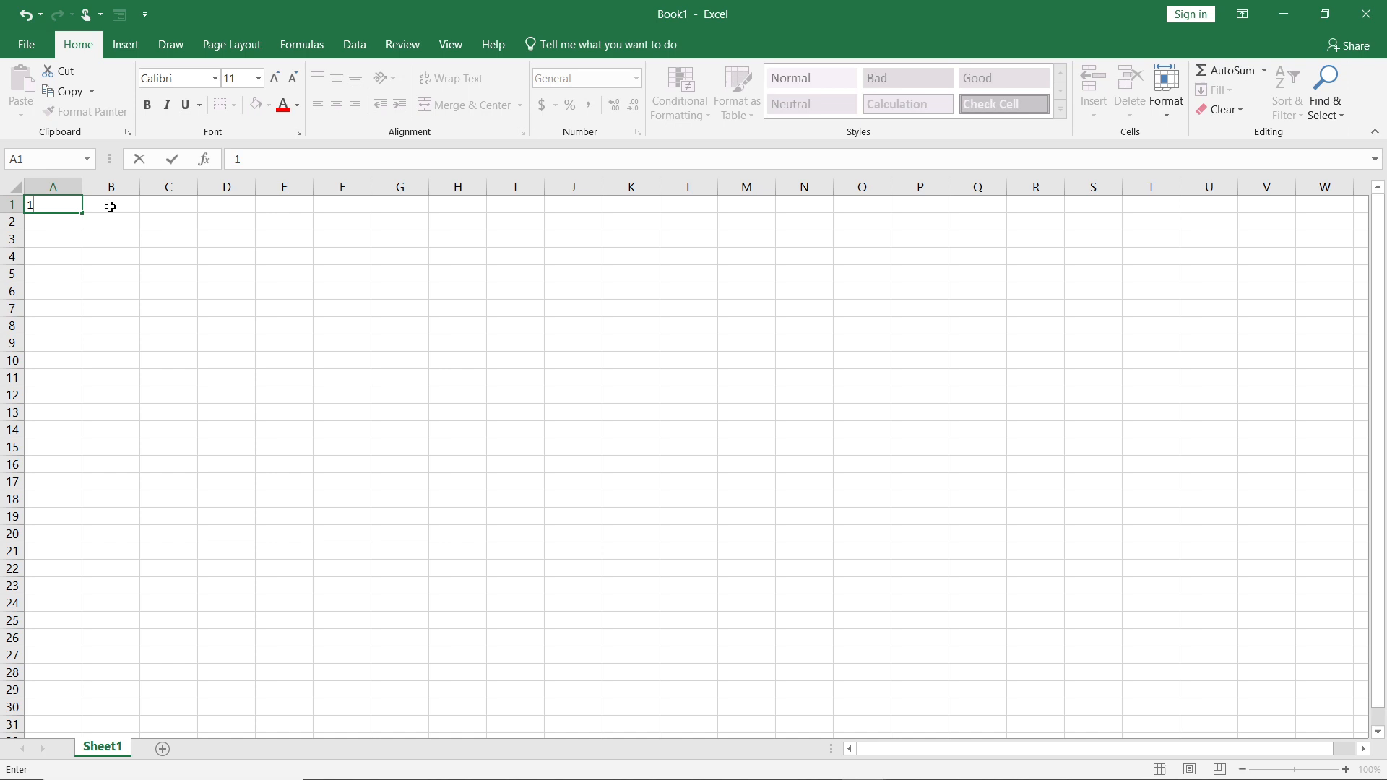
click(112, 208)
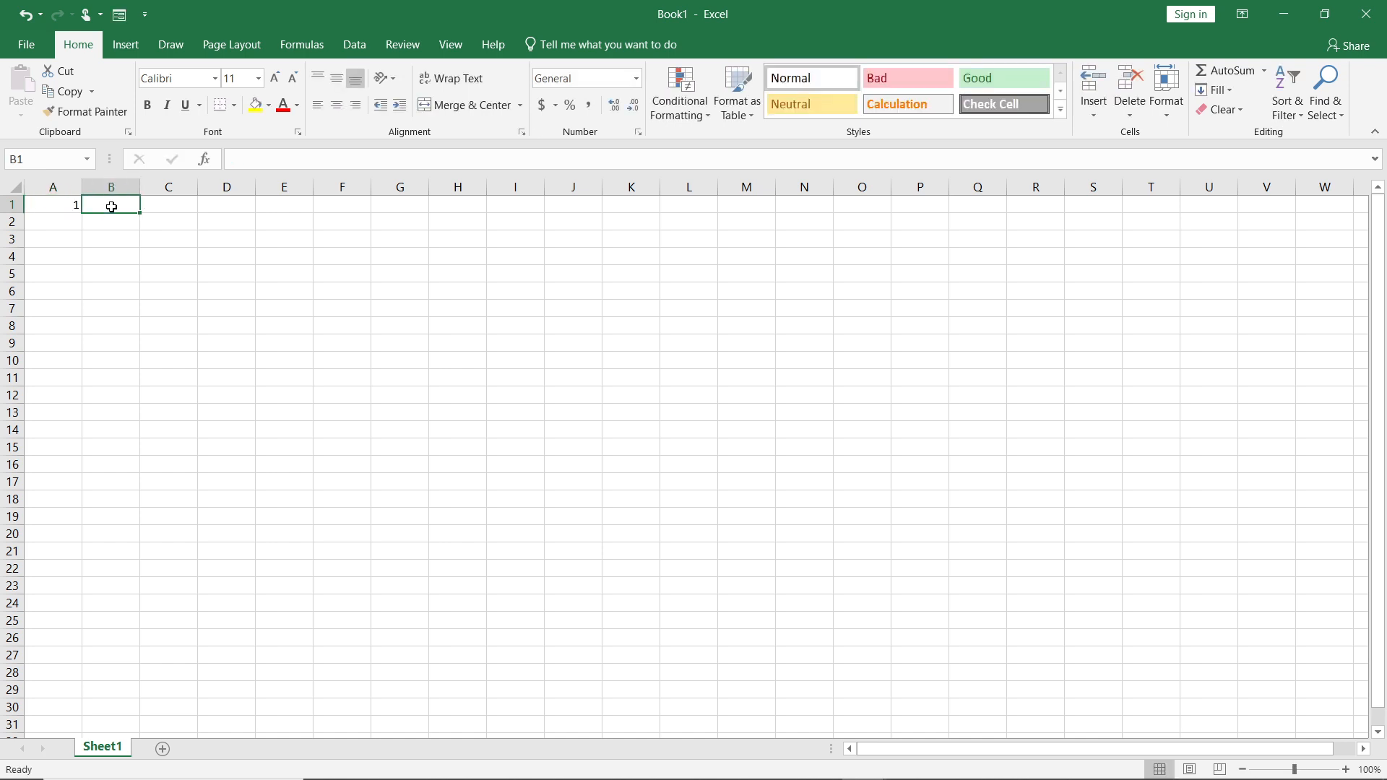
text(12)
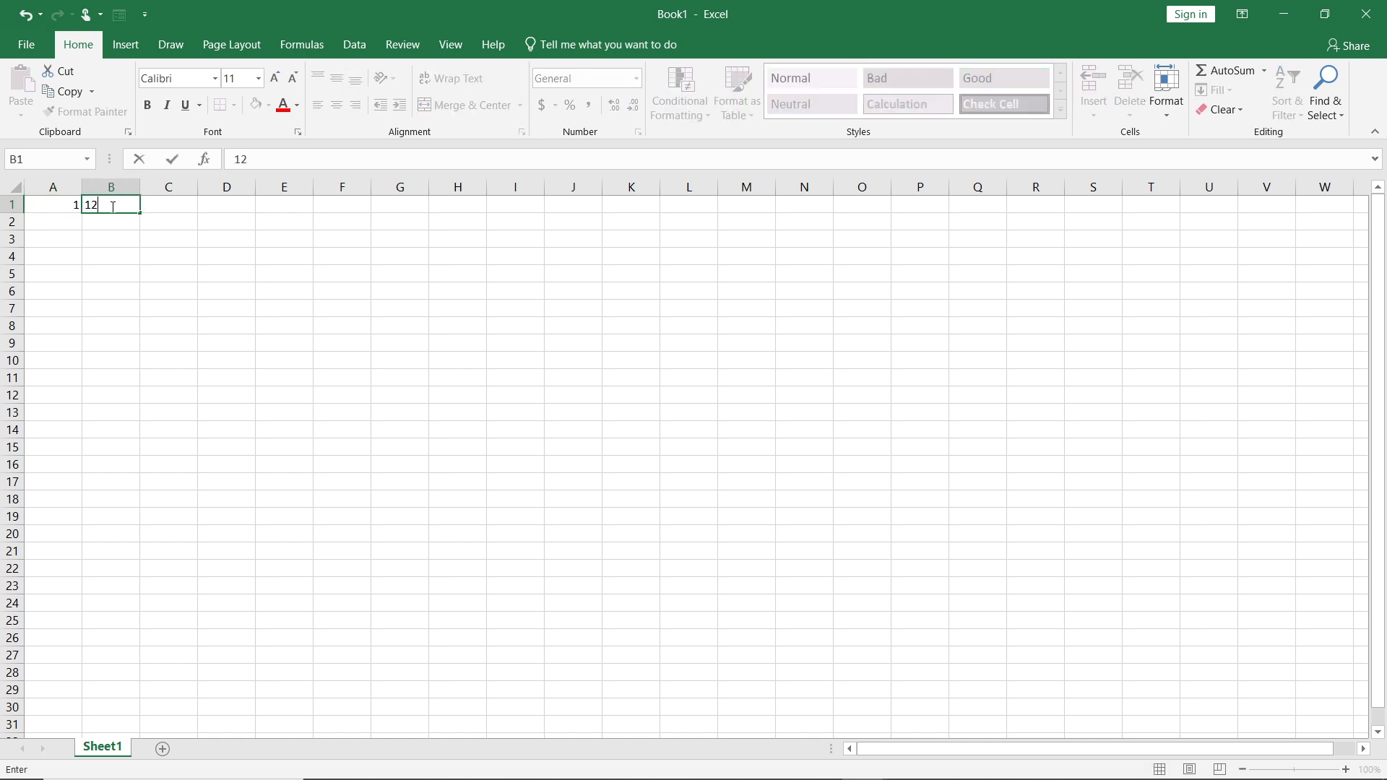
text(/05/2024)
drag(201, 282, 185, 279)
Fill column A downward from A1 with a linear series using step value 1 and stop value 30.
click(74, 208)
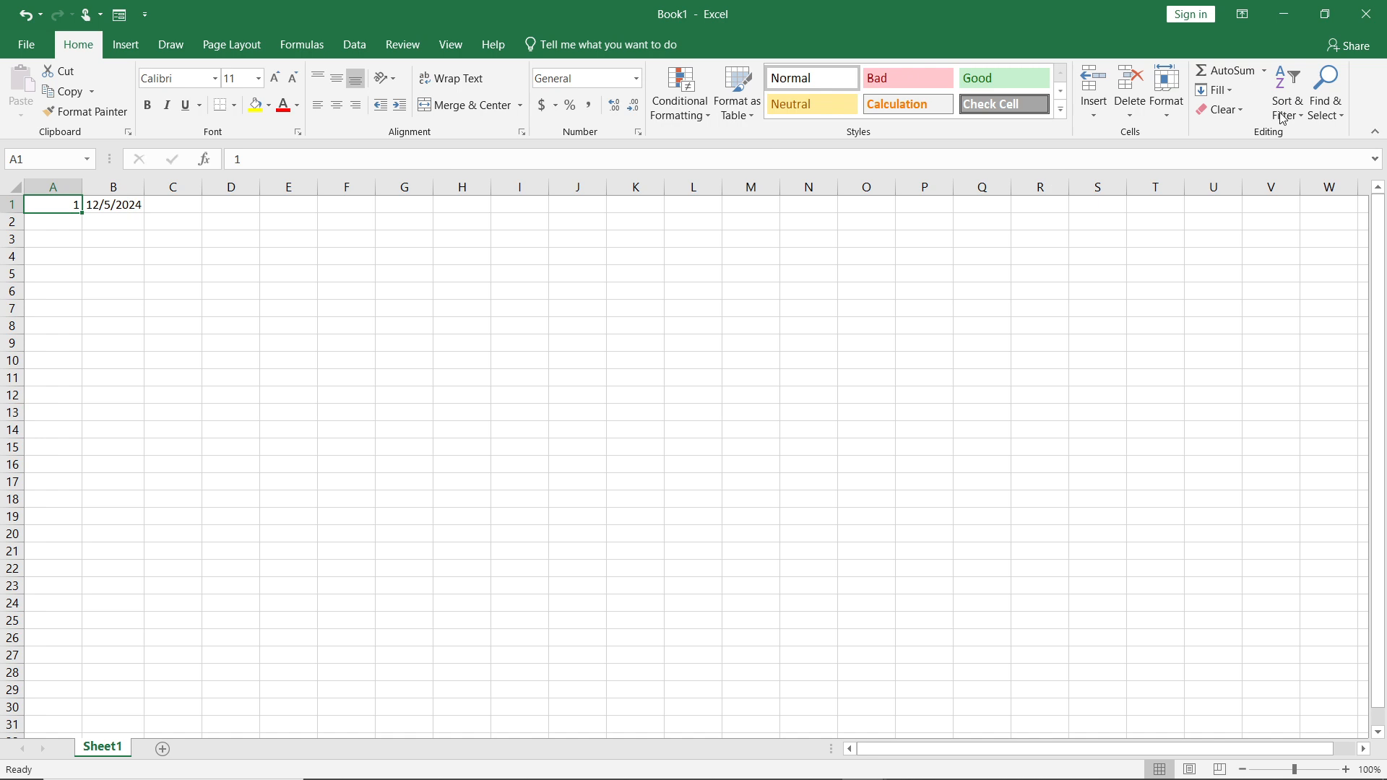
click(1225, 91)
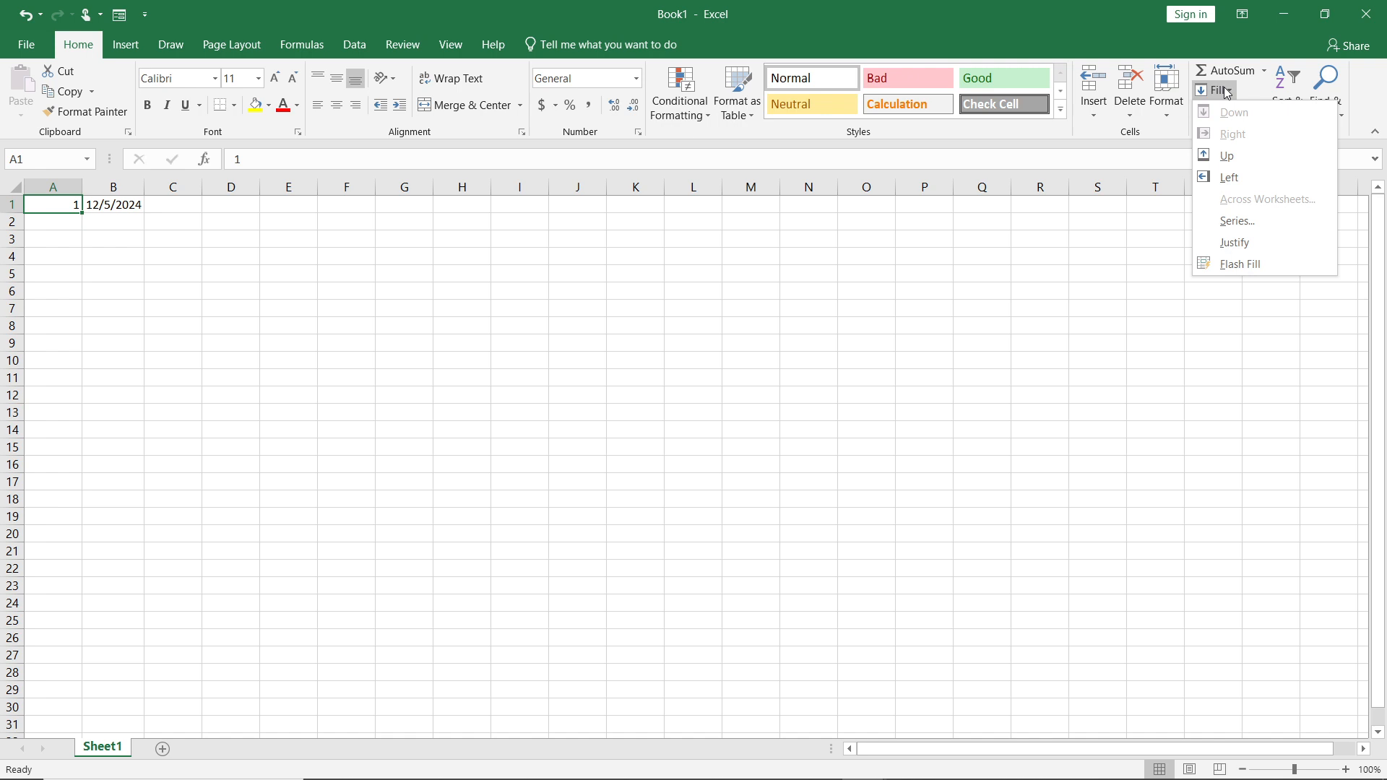
click(1252, 223)
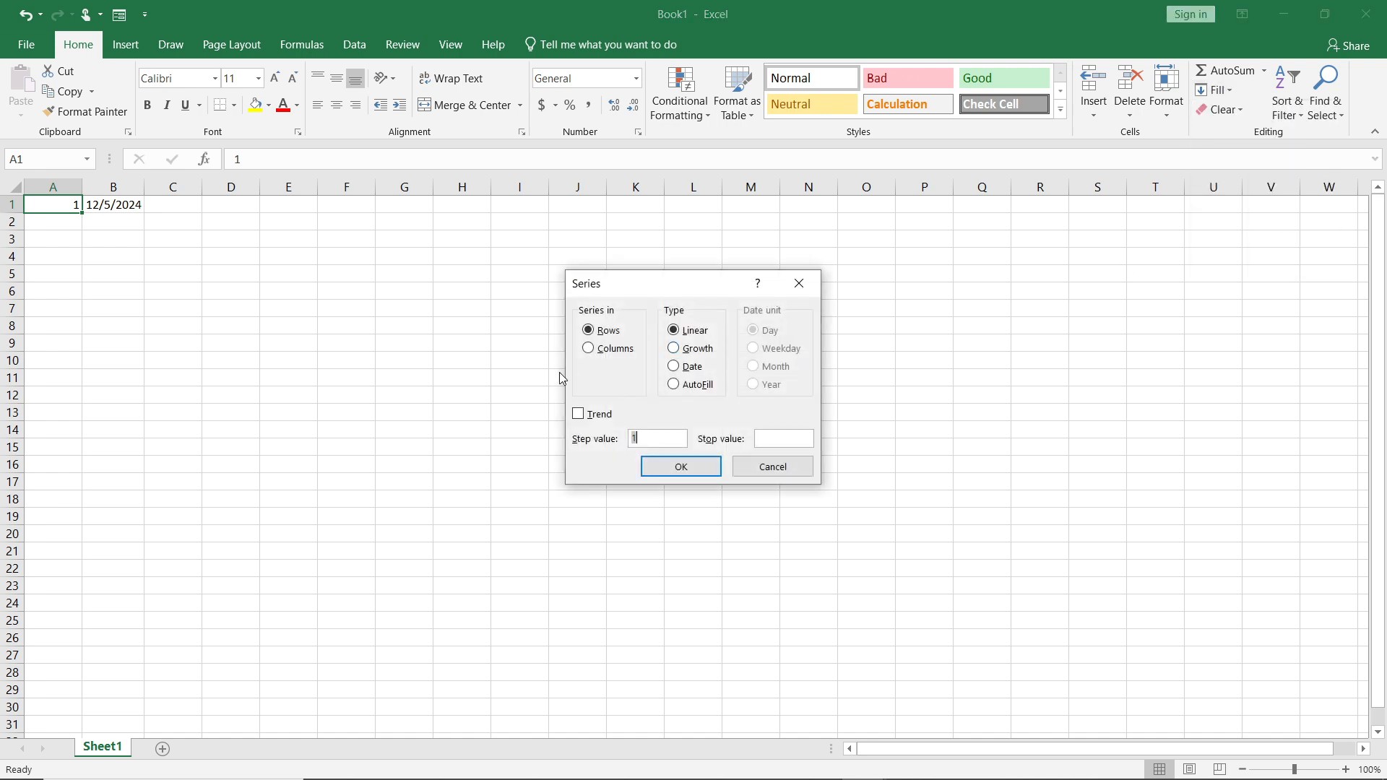
click(589, 348)
click(786, 438)
click(677, 469)
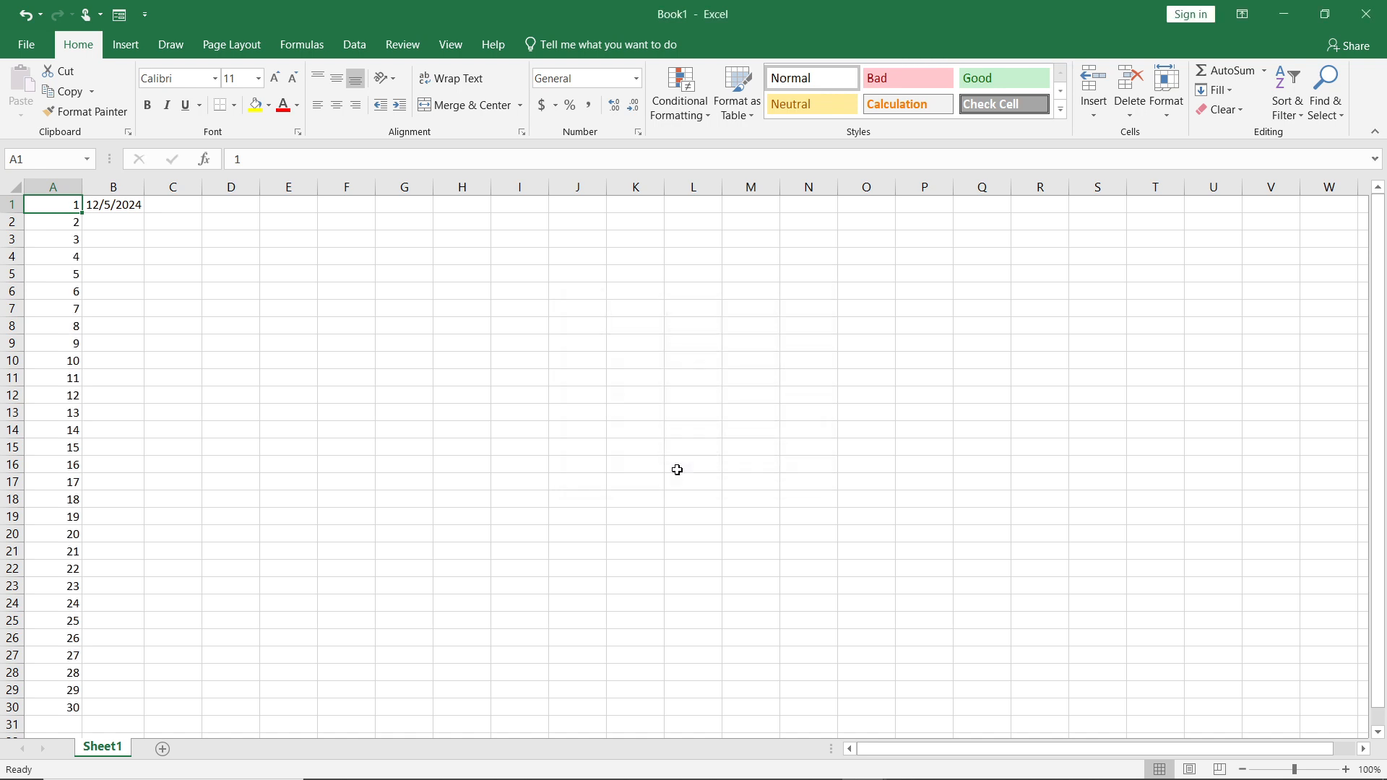
scroll(72, 462, down, 4)
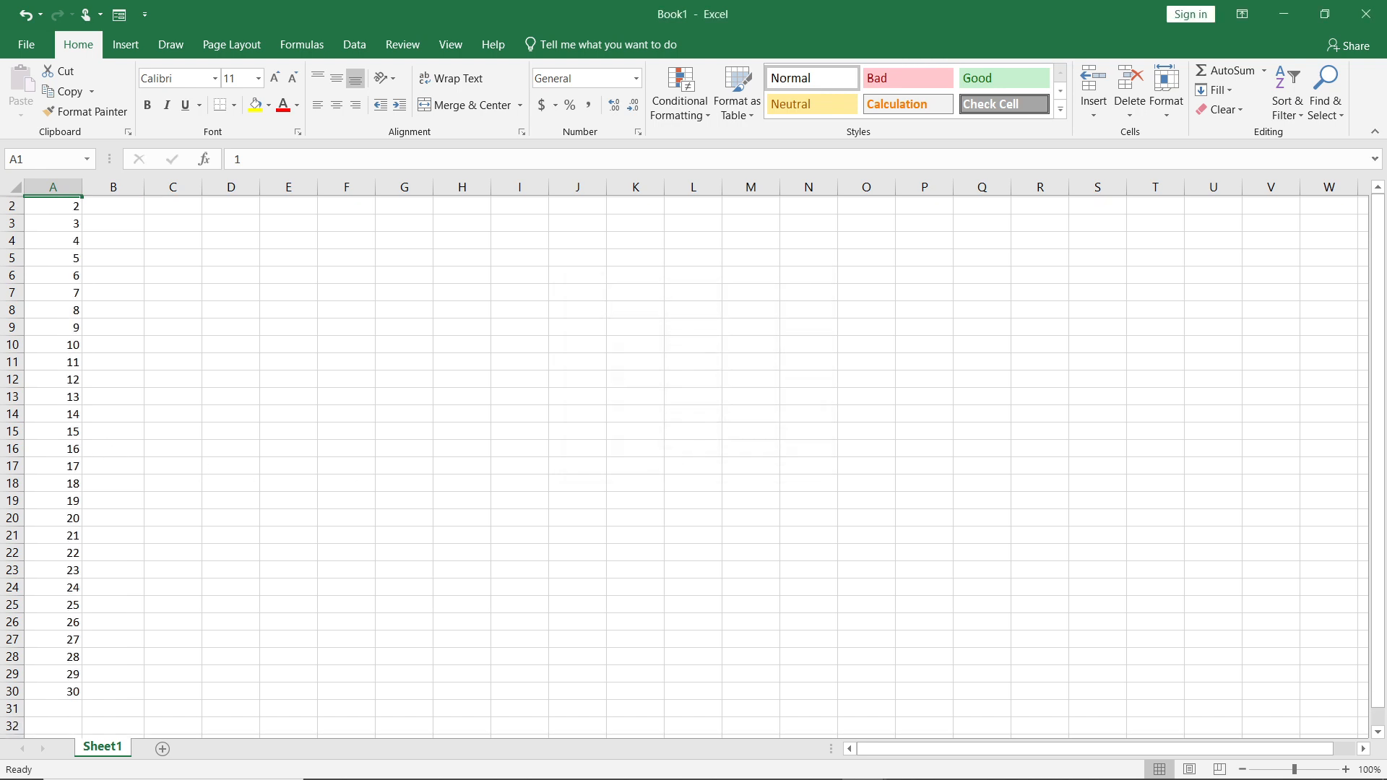
scroll(683, 466, up, 4)
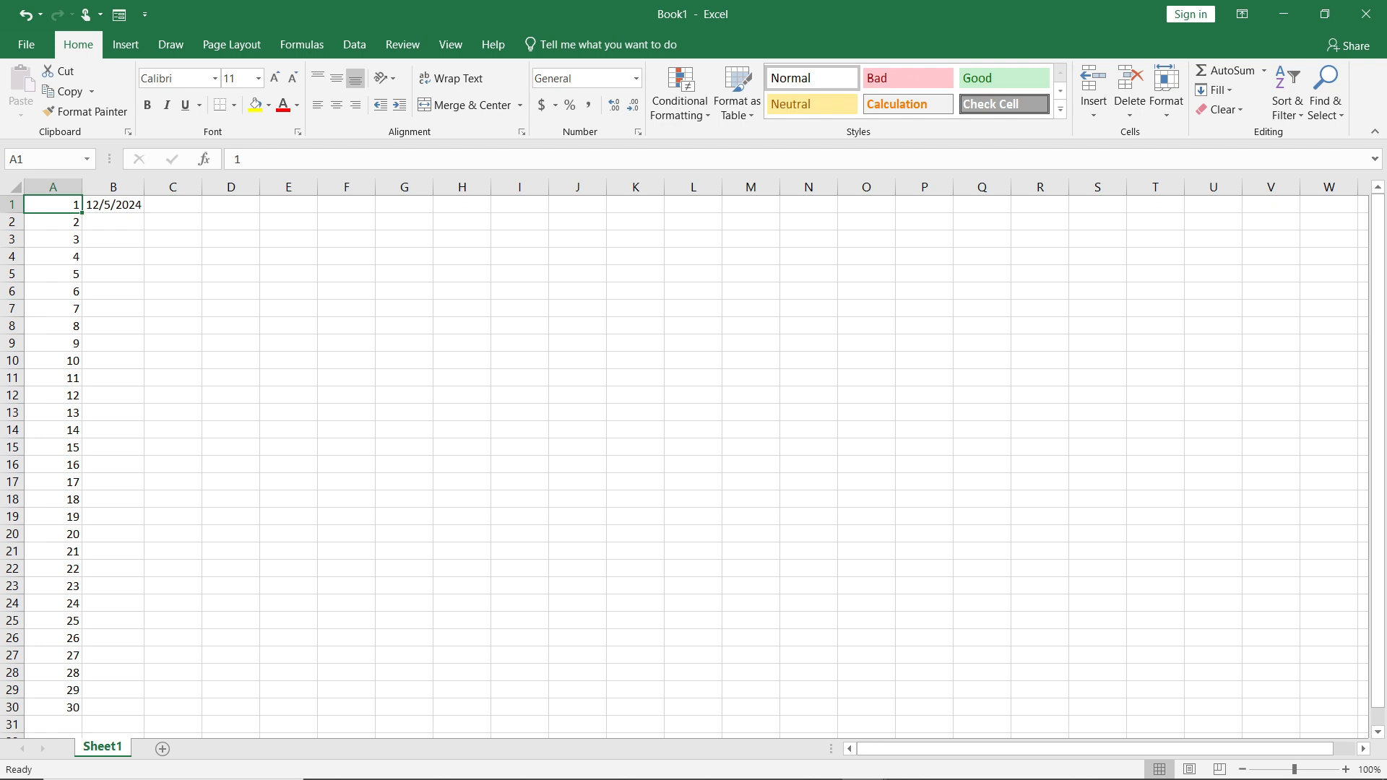
Extend the date in B1 down to B30 as a daily series, and check the dates in cells B6 to B9.
click(137, 208)
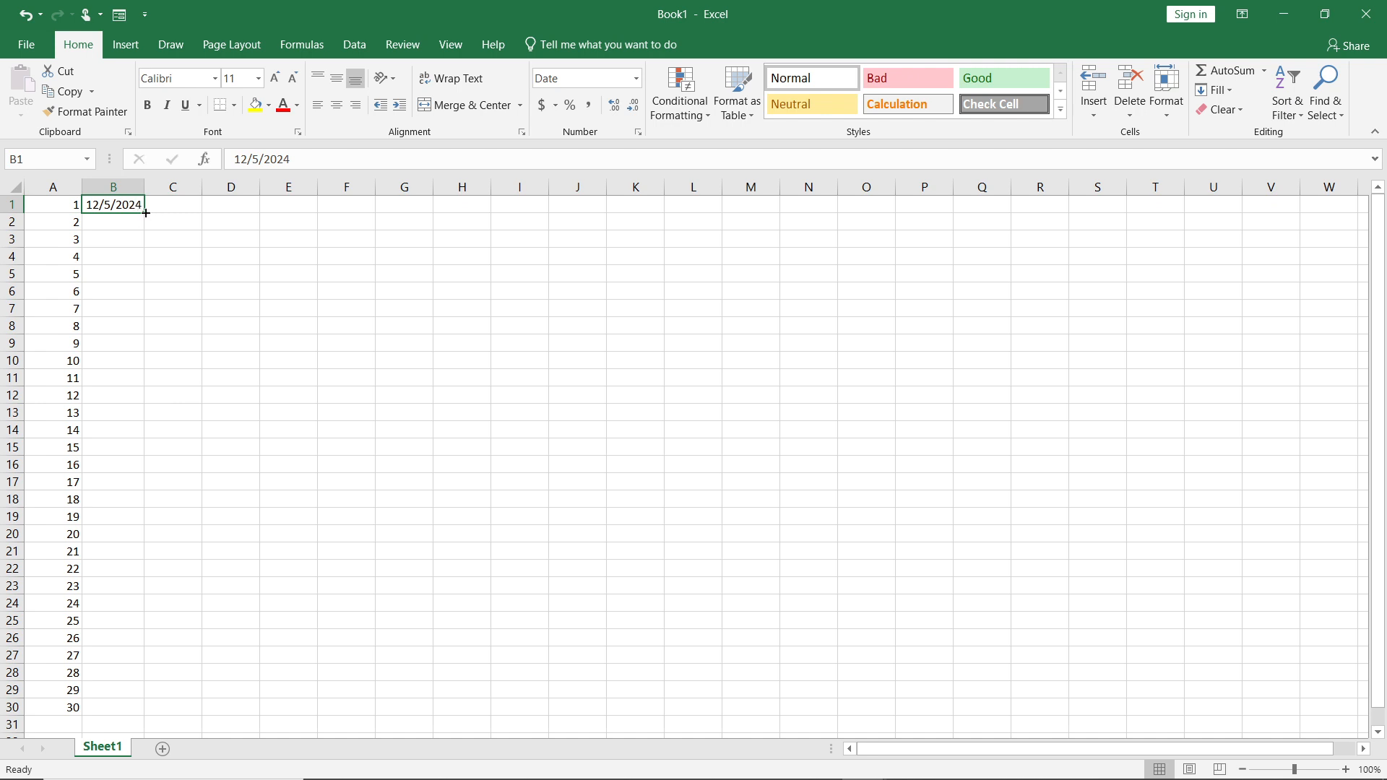
drag(145, 214, 123, 711)
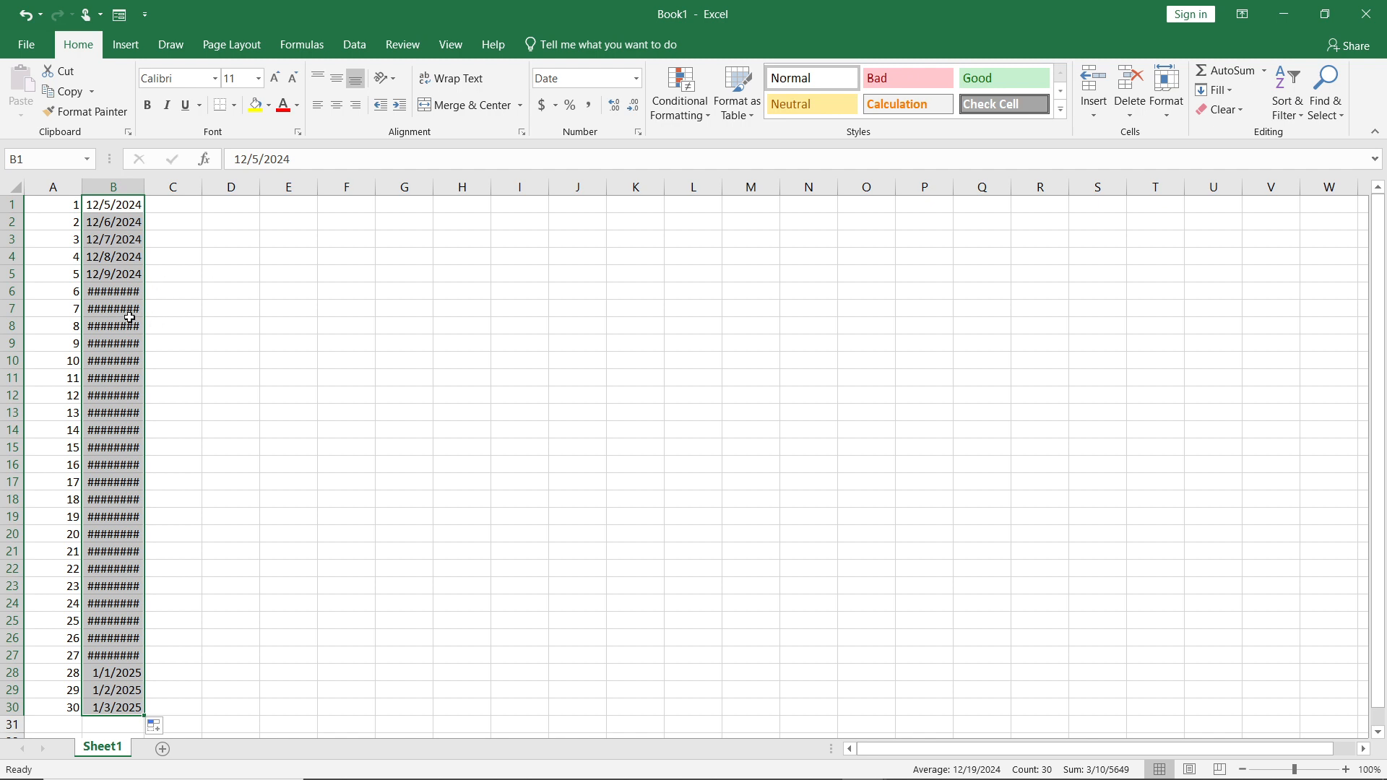
click(110, 342)
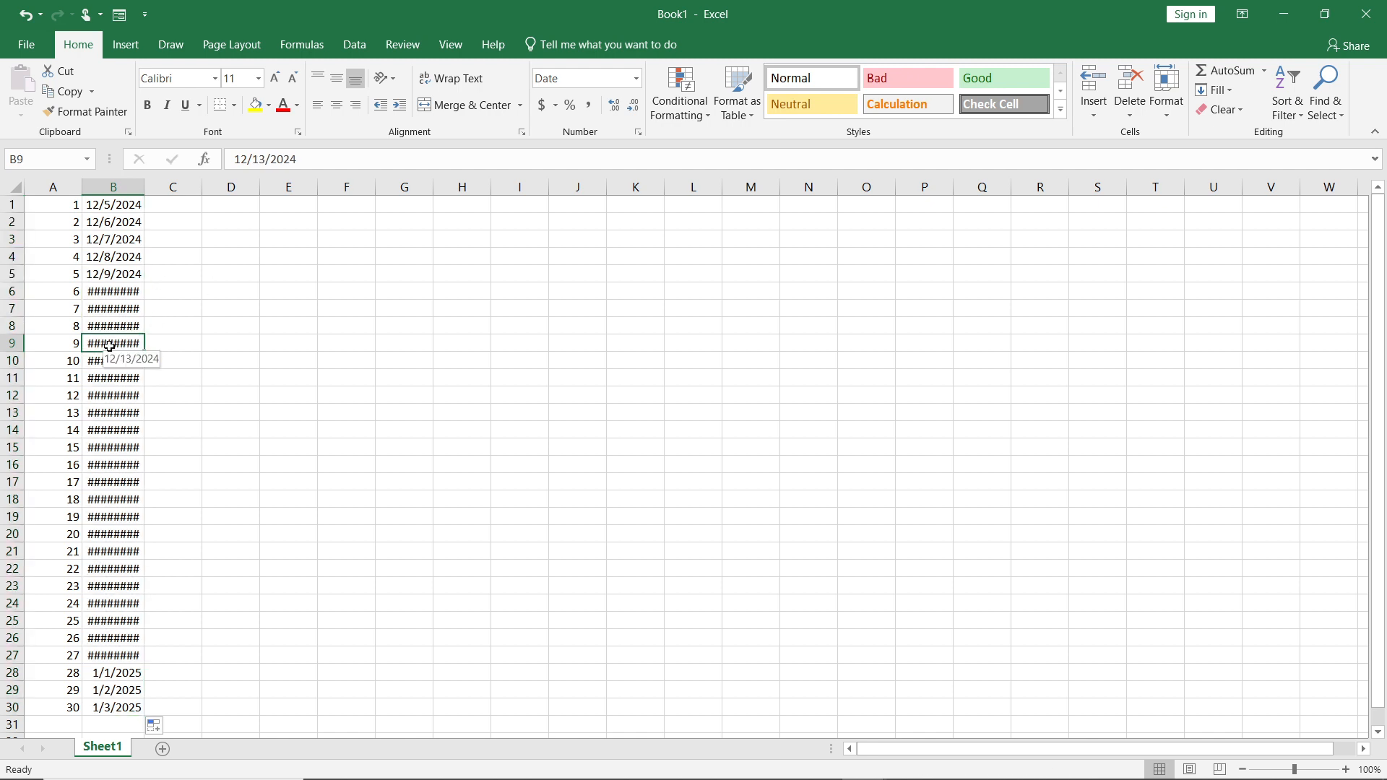
click(120, 292)
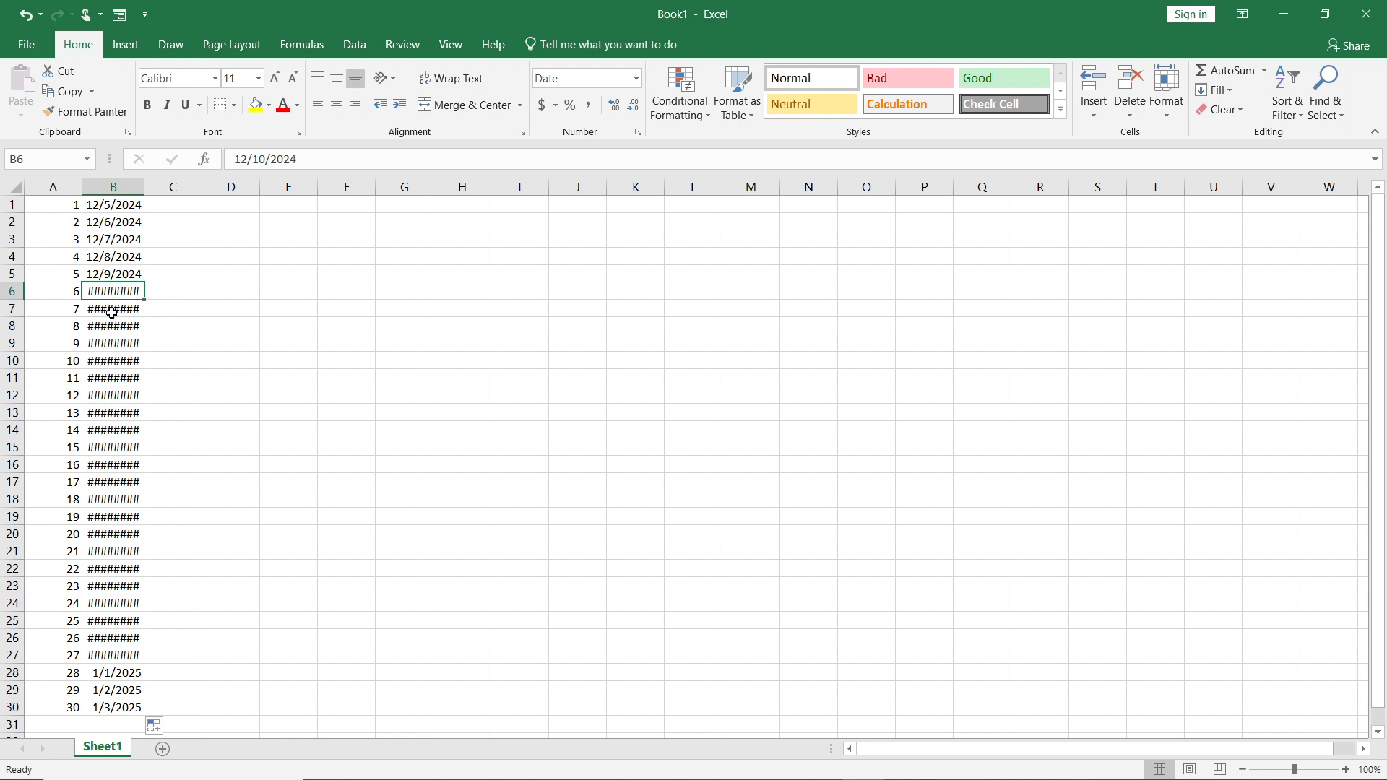
click(112, 312)
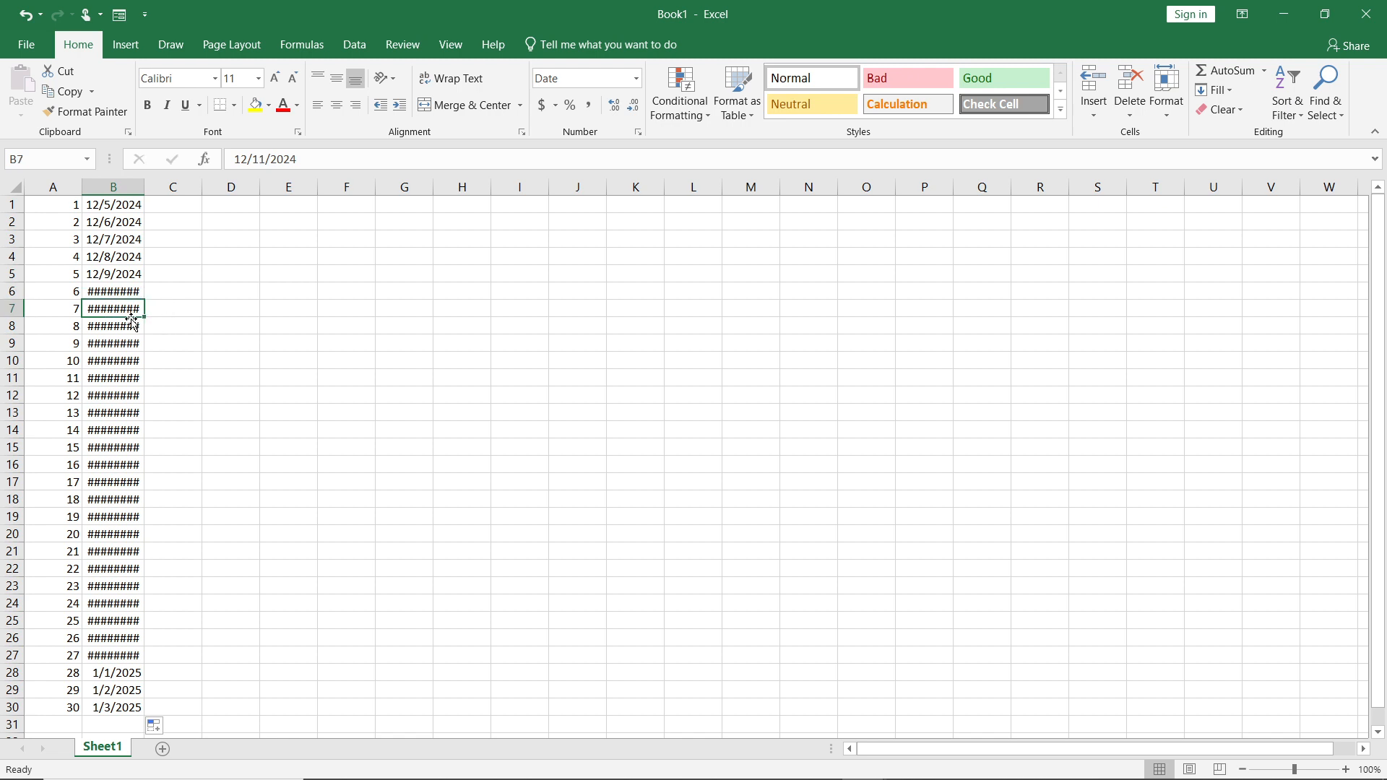
click(111, 326)
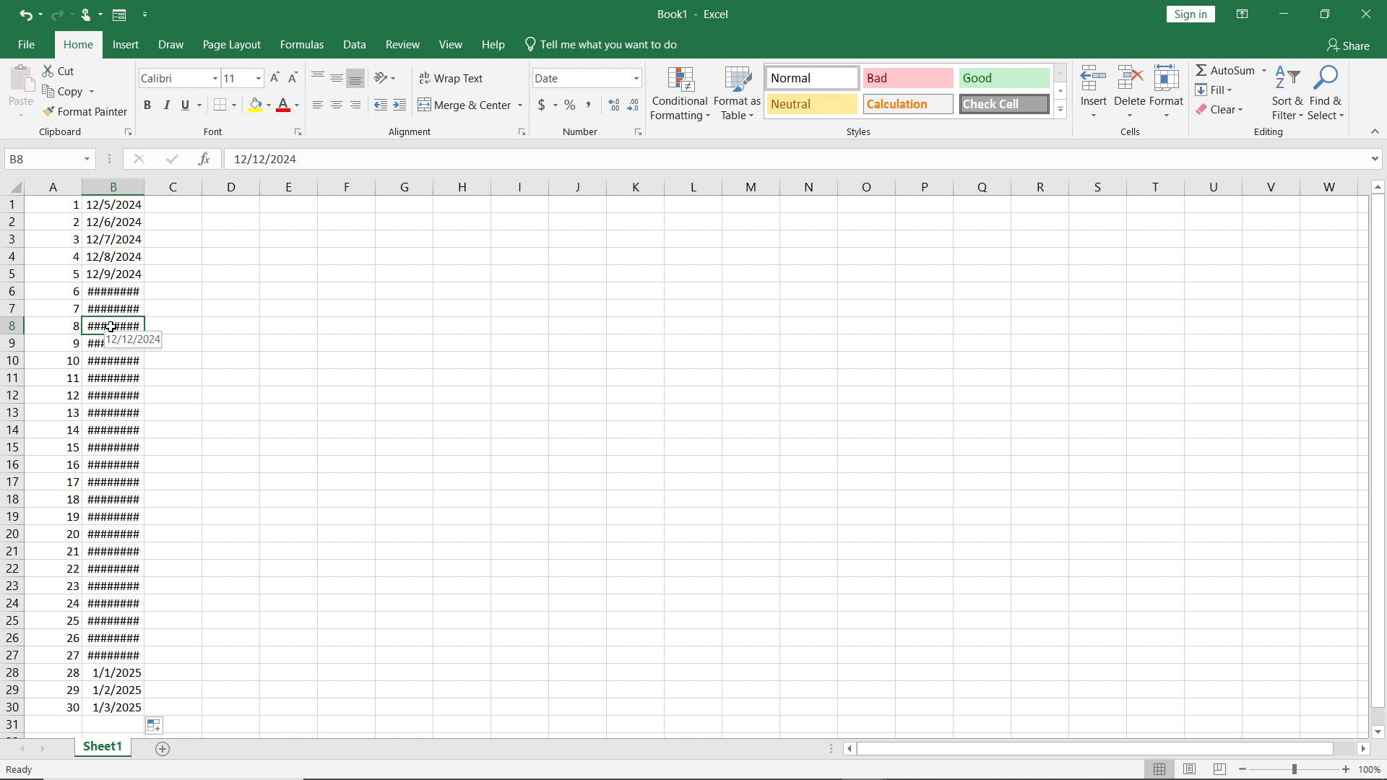
click(117, 344)
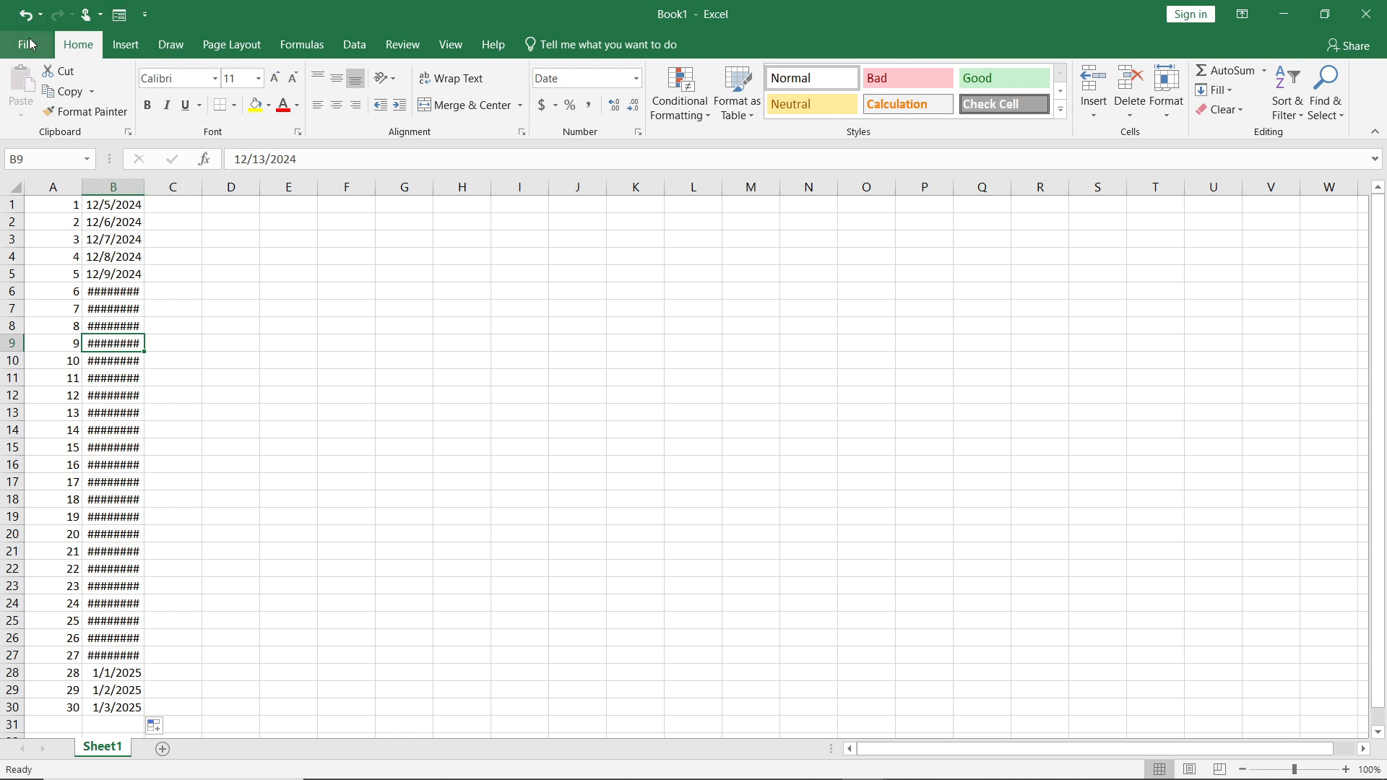
Undo the date fill and the number series, and delete the two remaining filled cells in row 1.
click(29, 14)
click(30, 15)
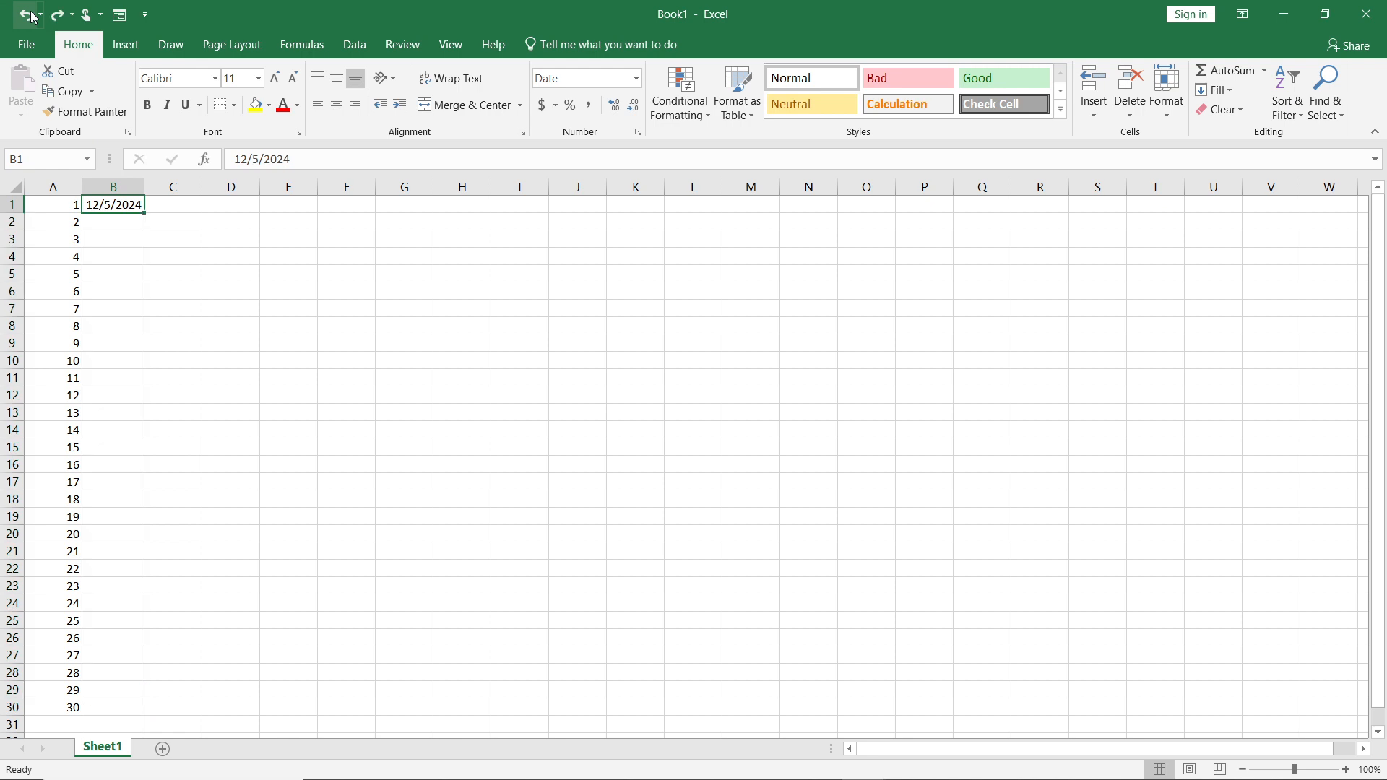
click(24, 16)
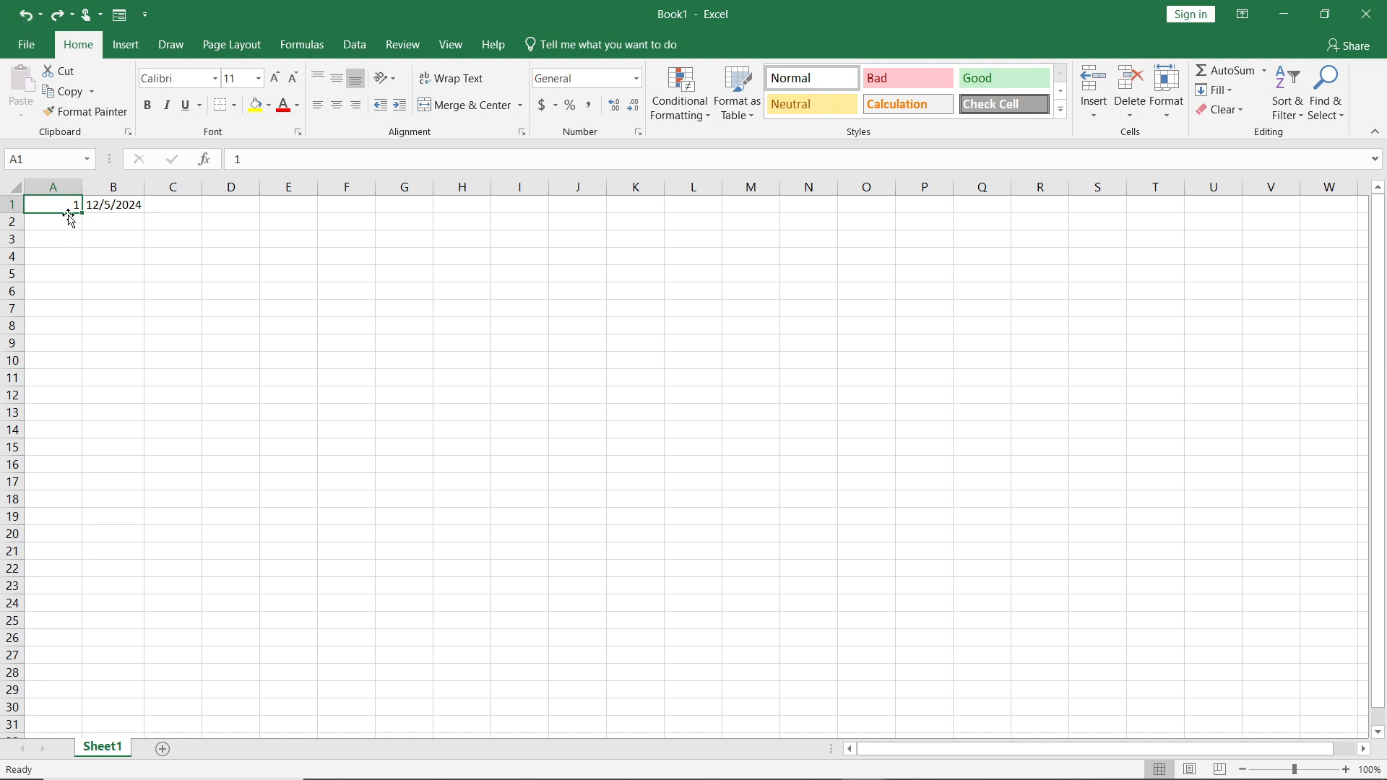
click(1126, 88)
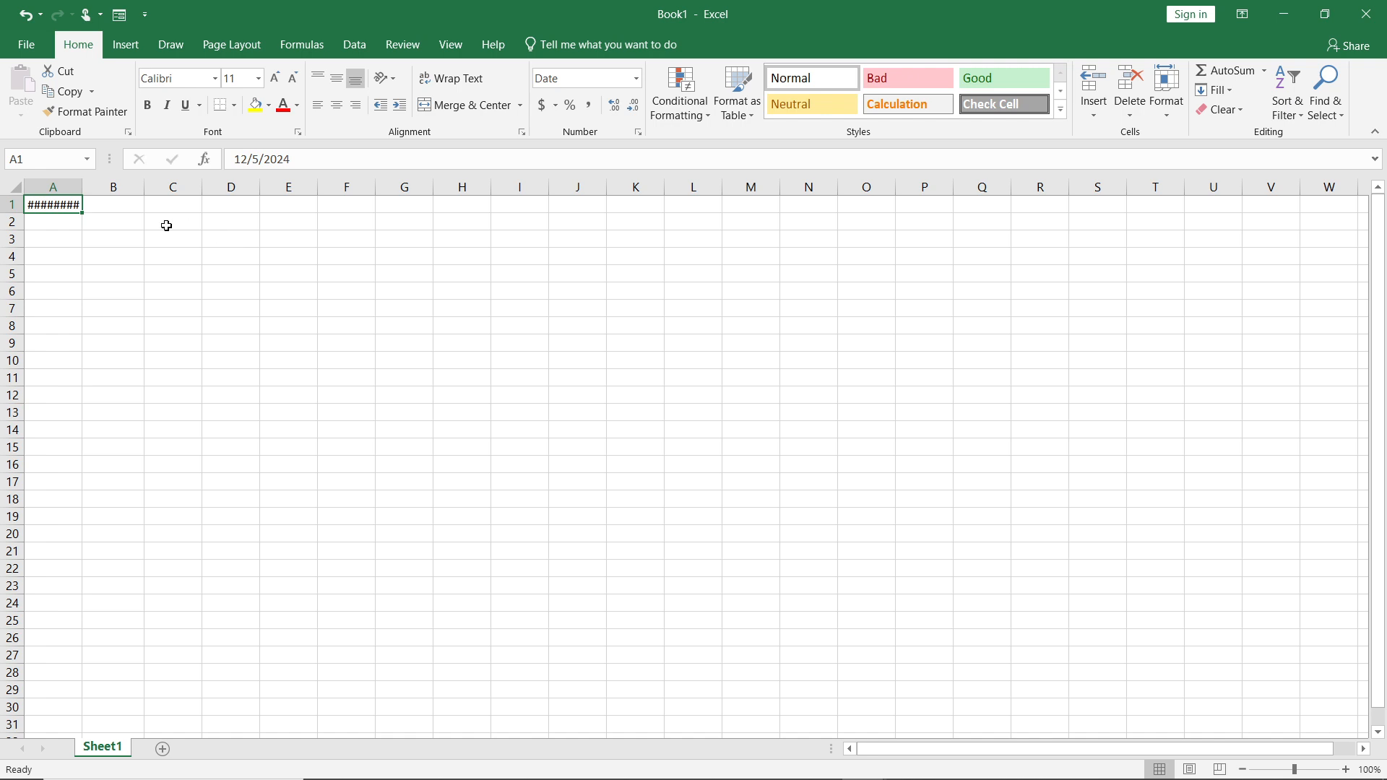
click(1136, 79)
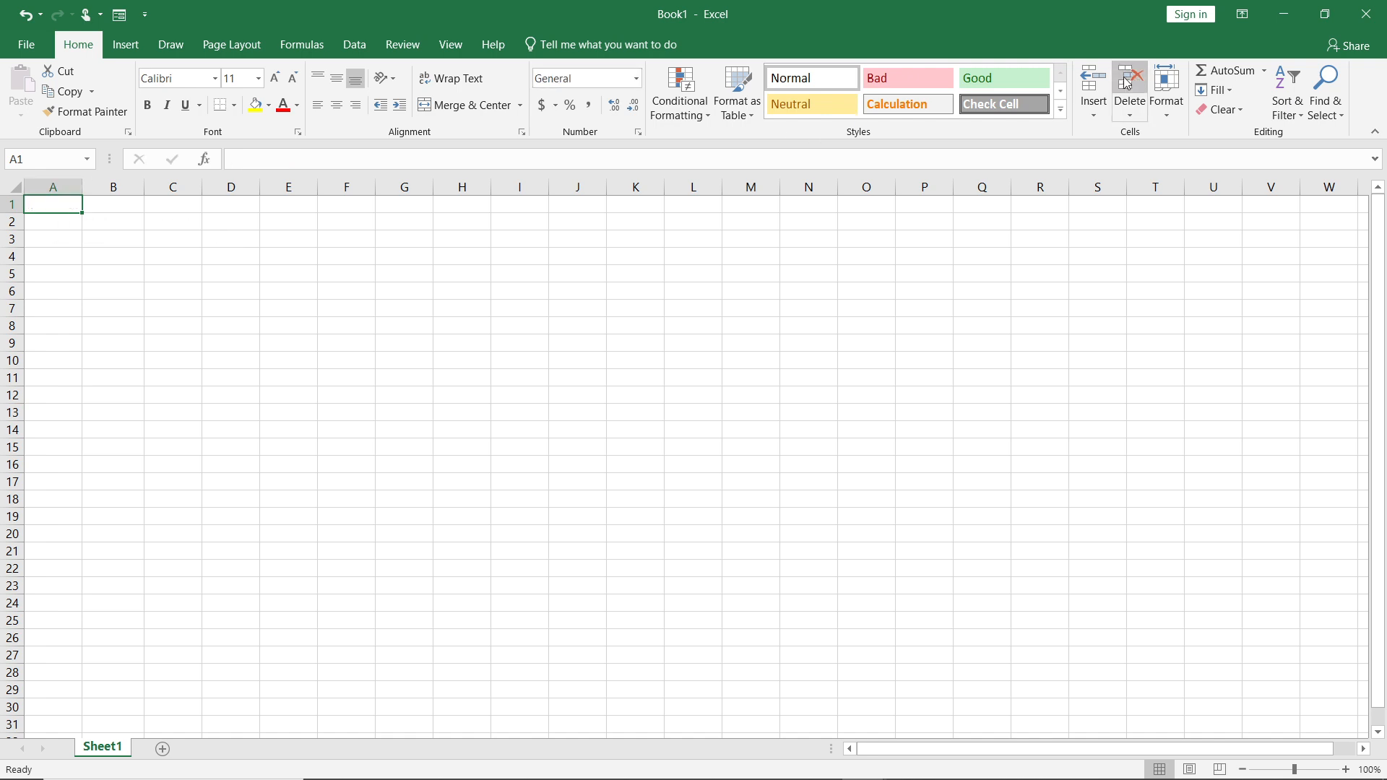
click(210, 251)
scroll(29, 299, down, 19)
scroll(685, 466, down, 20)
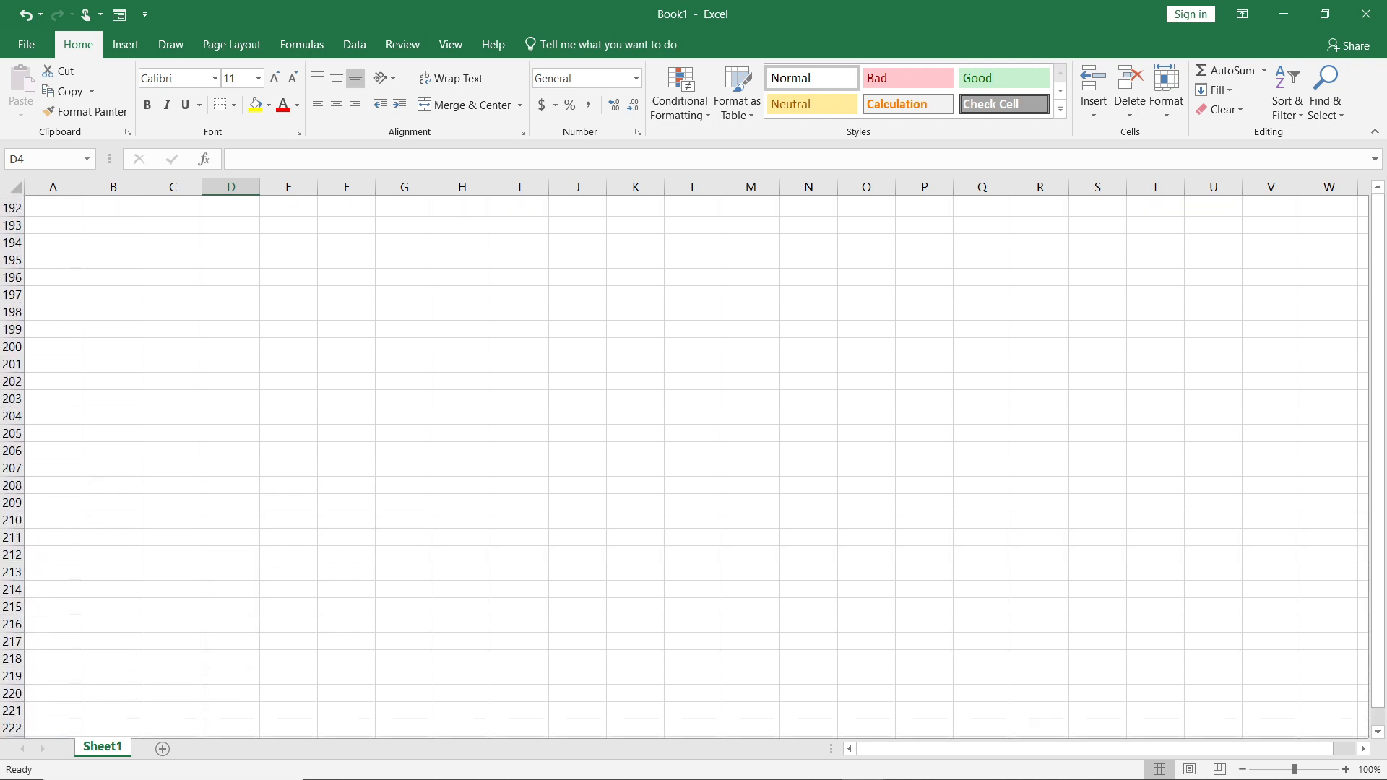
scroll(685, 466, down, 18)
scroll(684, 466, up, 20)
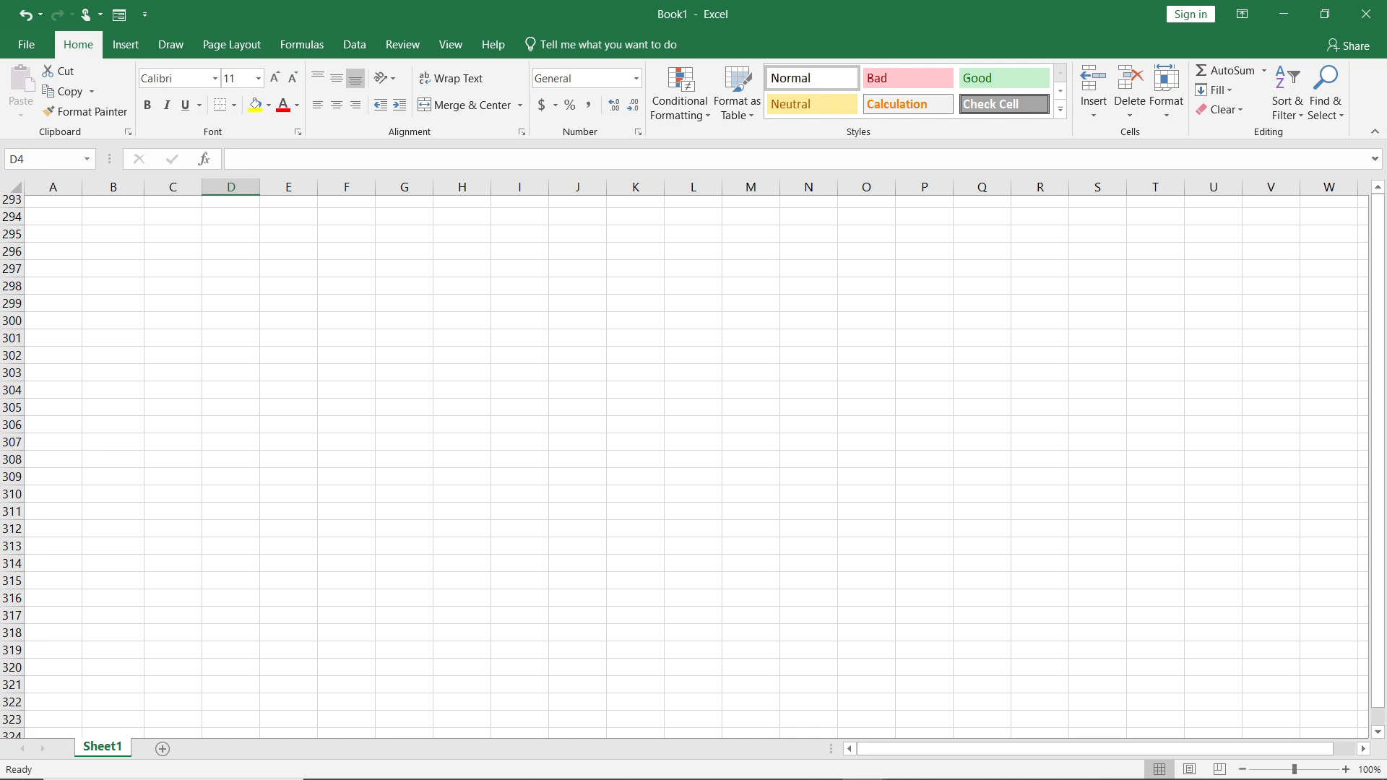
scroll(685, 466, up, 20)
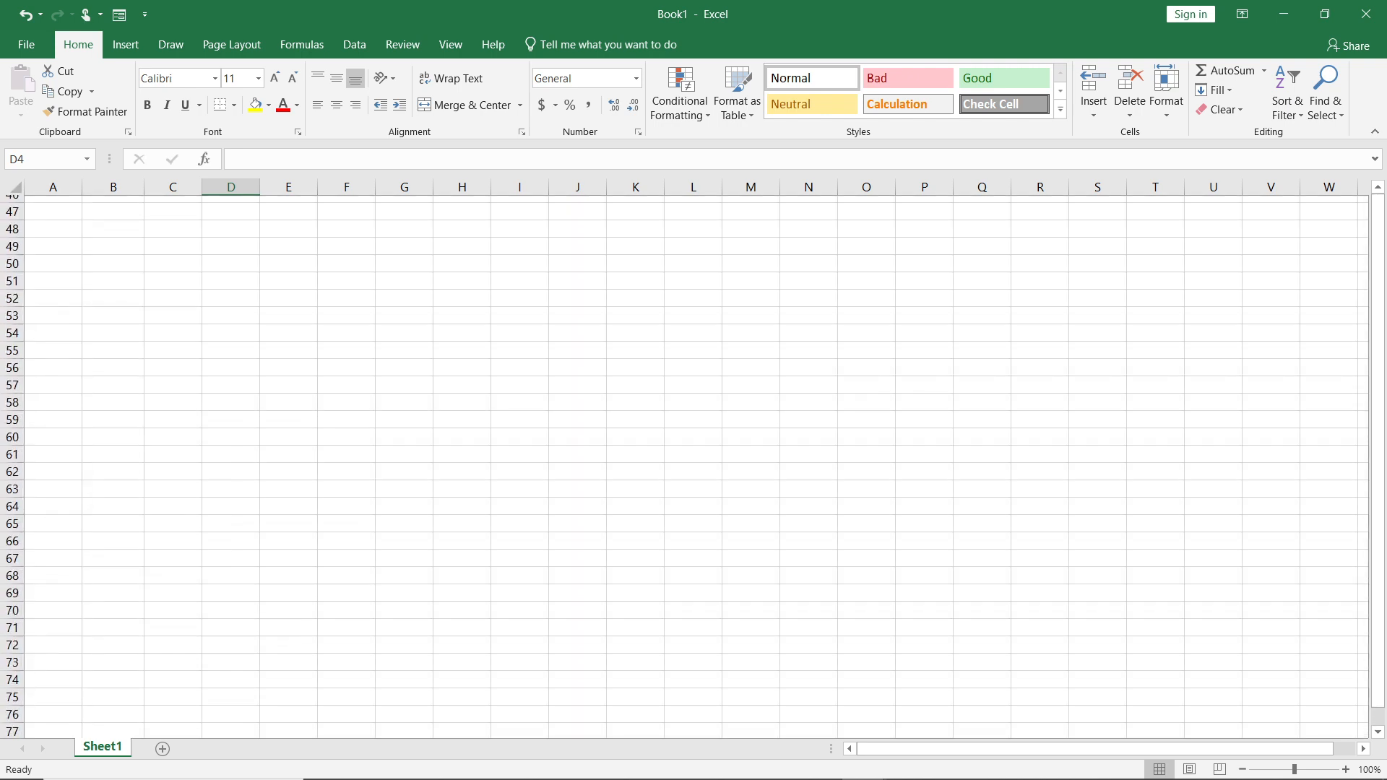
Enter 1 in cell C1.
click(172, 209)
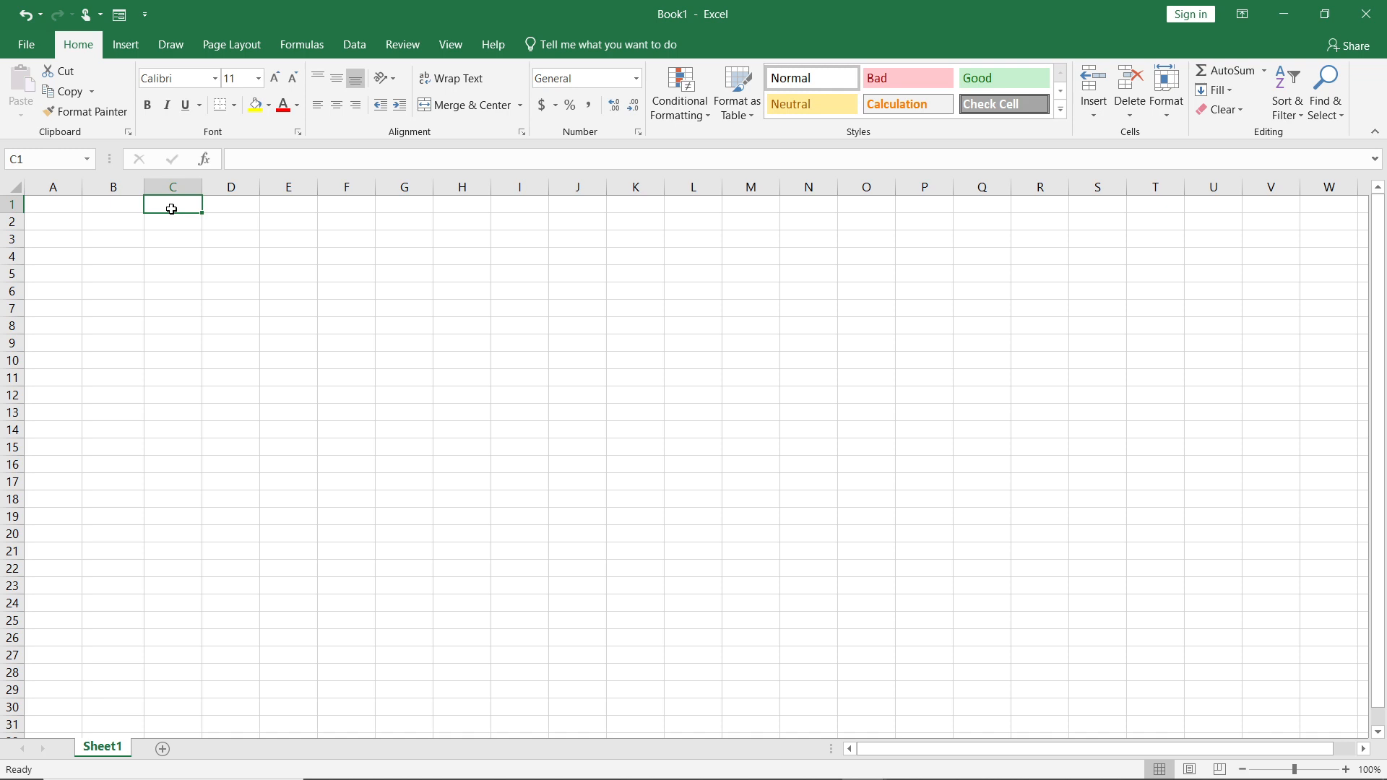
text(1)
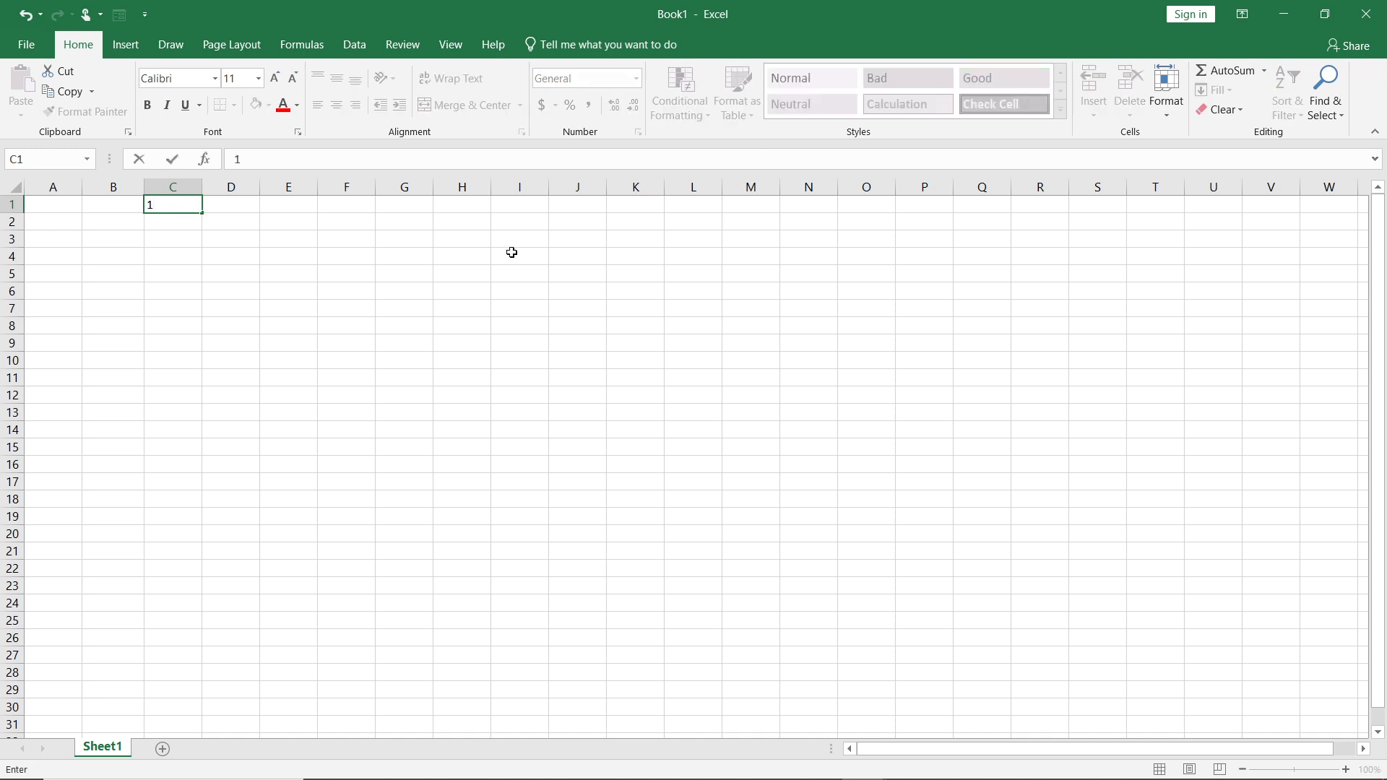
click(119, 261)
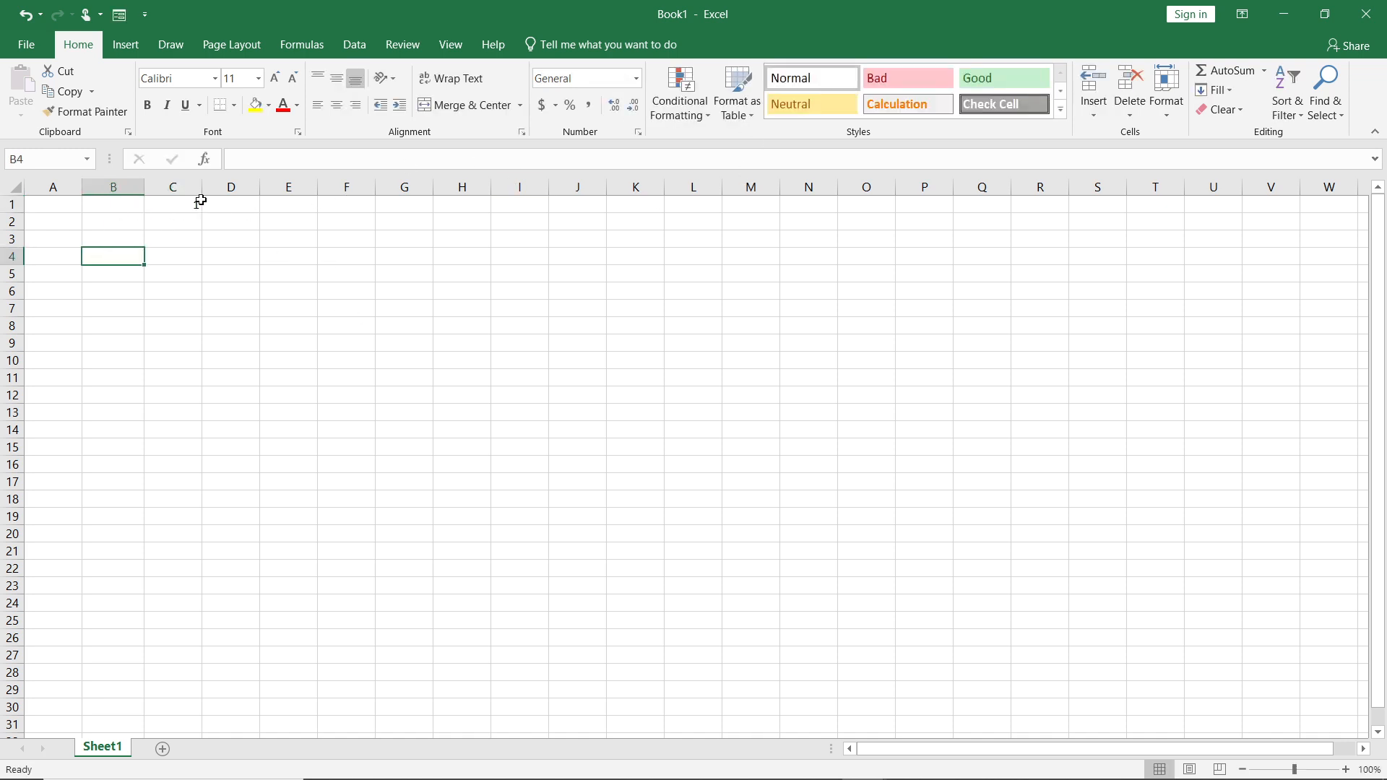
Fill column C downward from C1 with a Date-type series in Day units, using step value 1 and stop value 30.
click(182, 204)
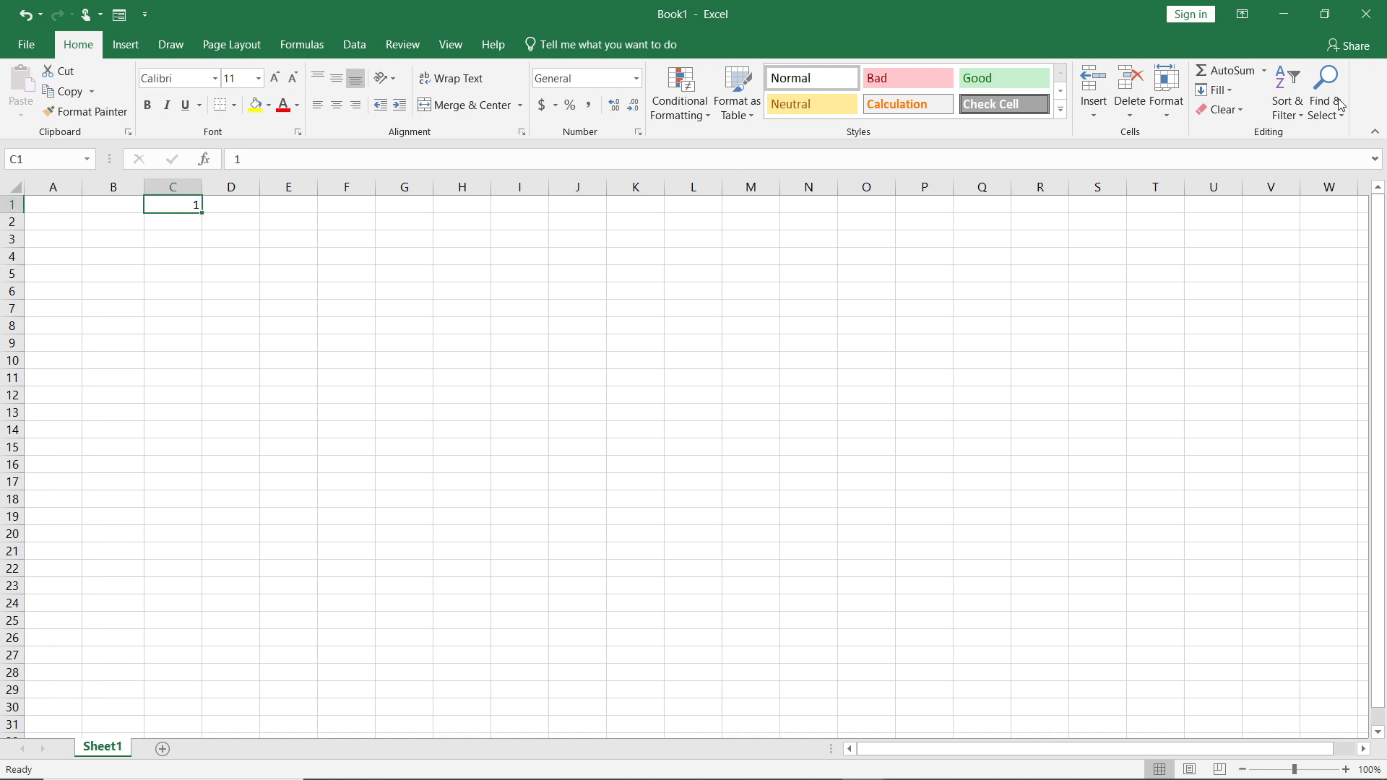
click(1230, 88)
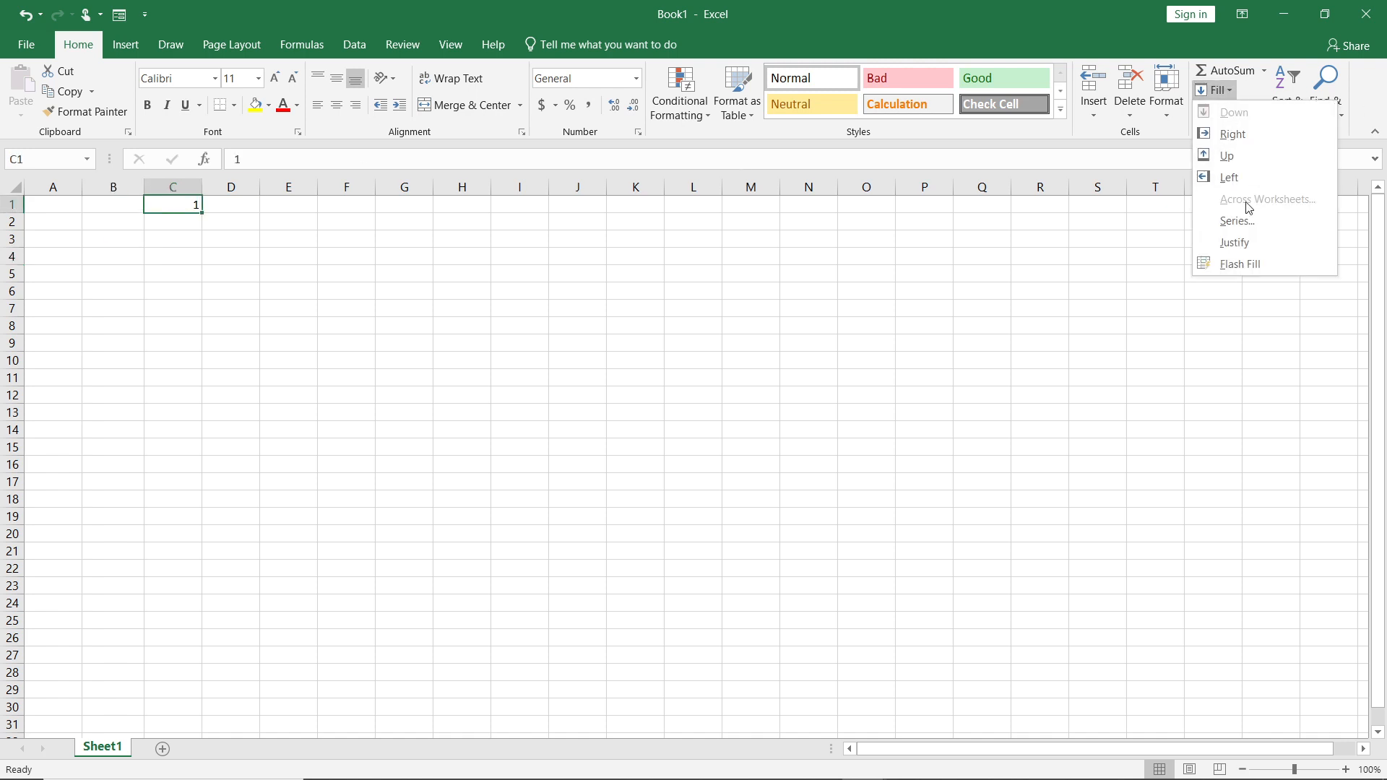
click(1237, 221)
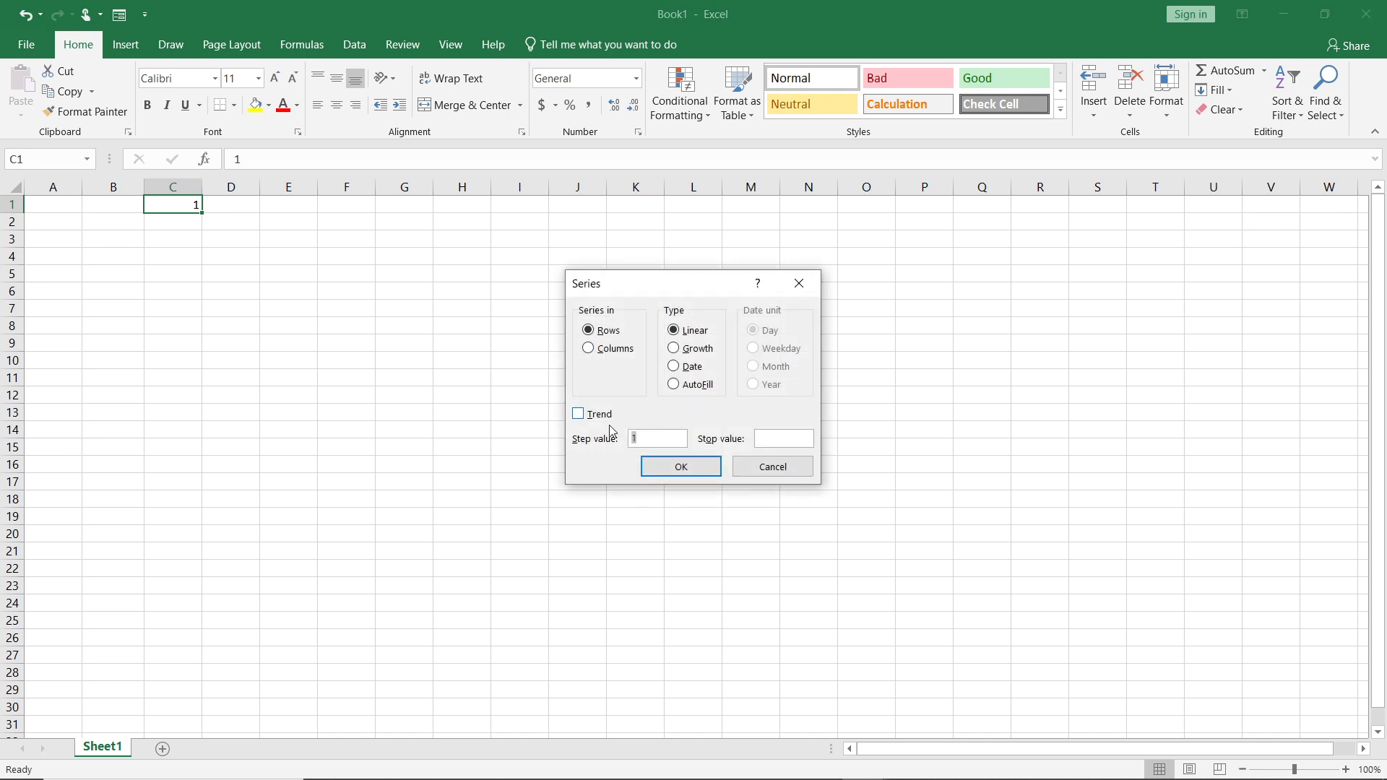
click(596, 349)
click(674, 386)
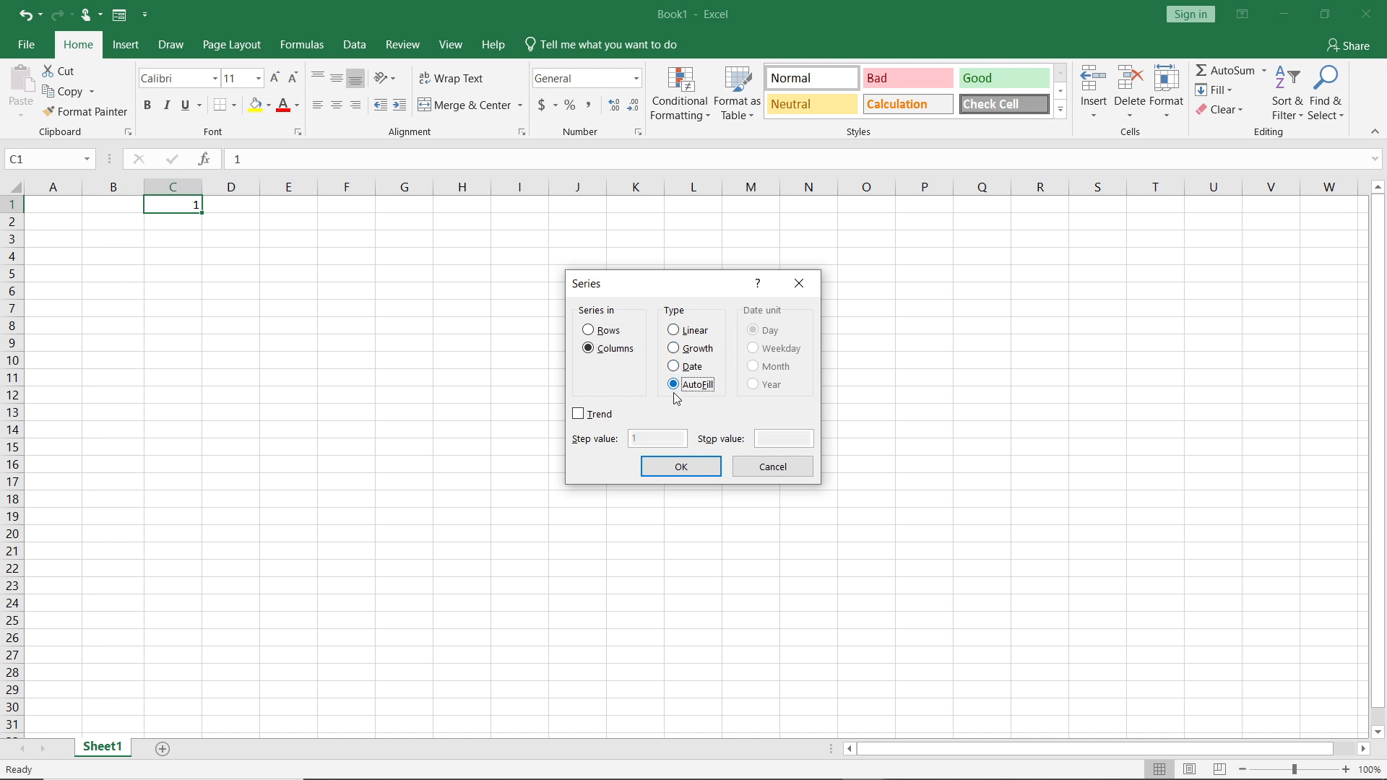
click(677, 367)
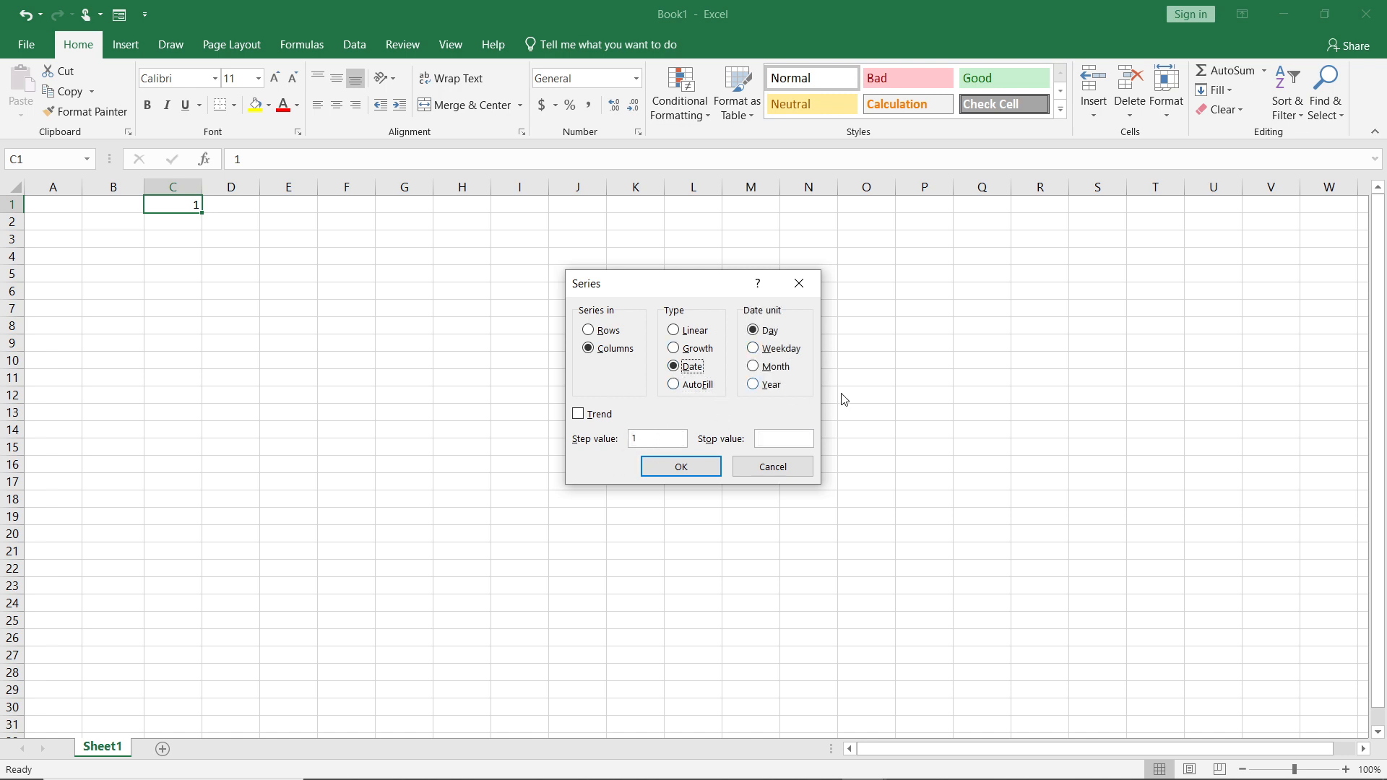
click(786, 439)
click(674, 466)
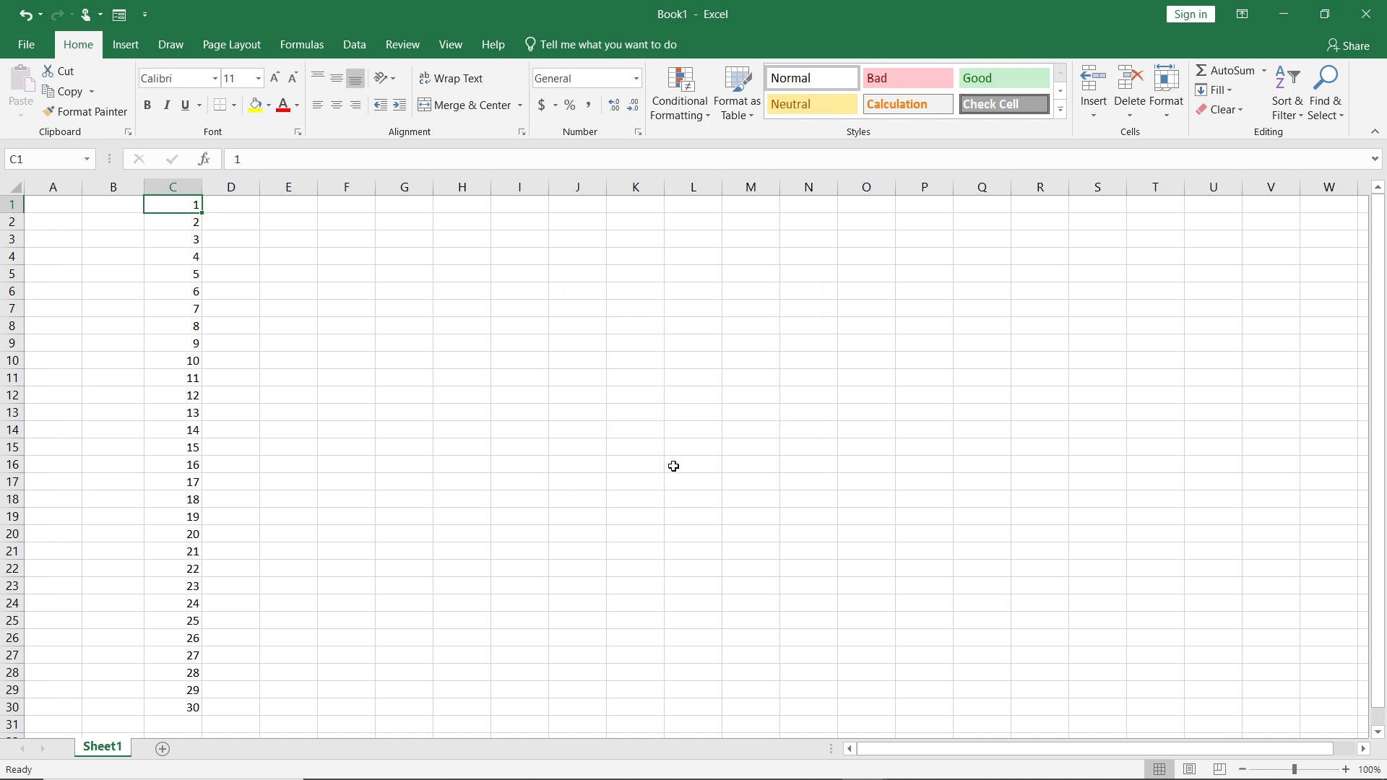
Enter the date 12/6/2024 in cell D1.
click(244, 199)
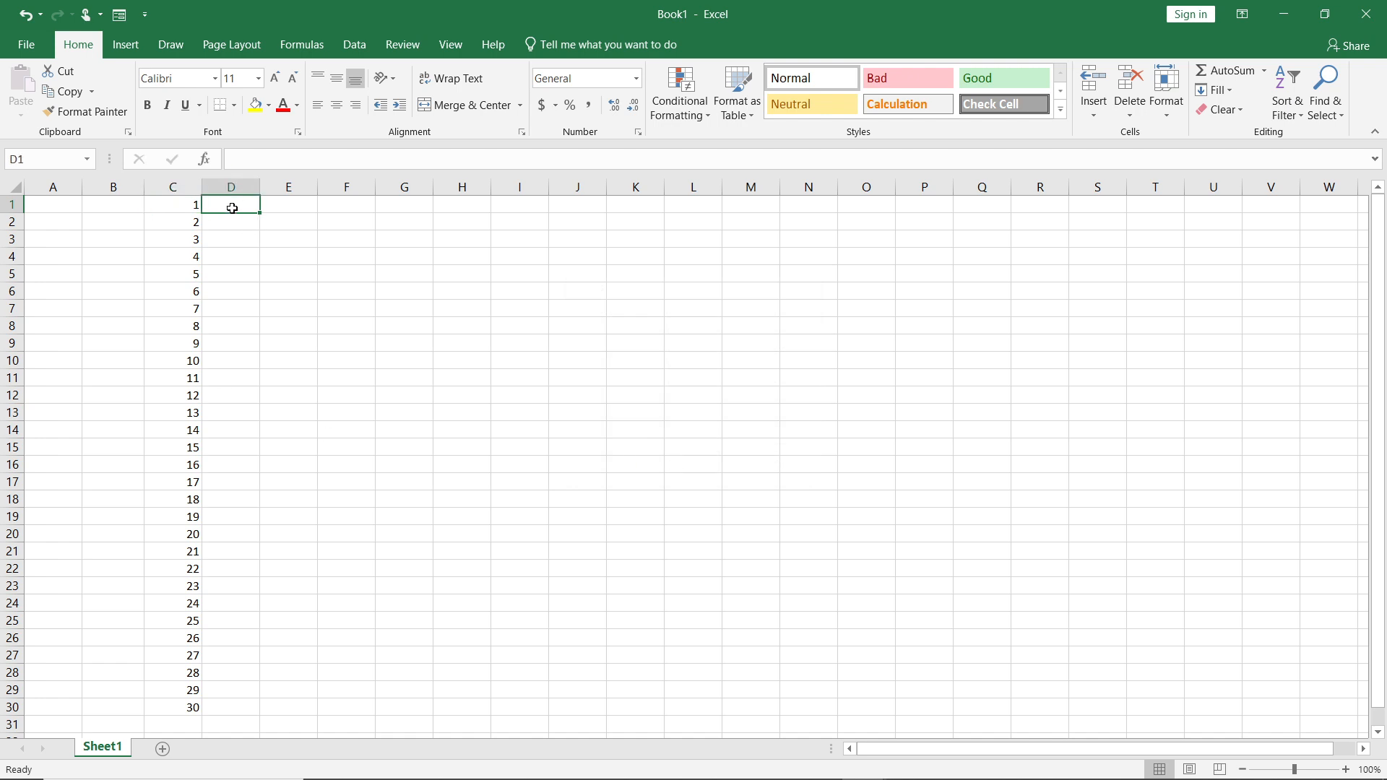
text(12)
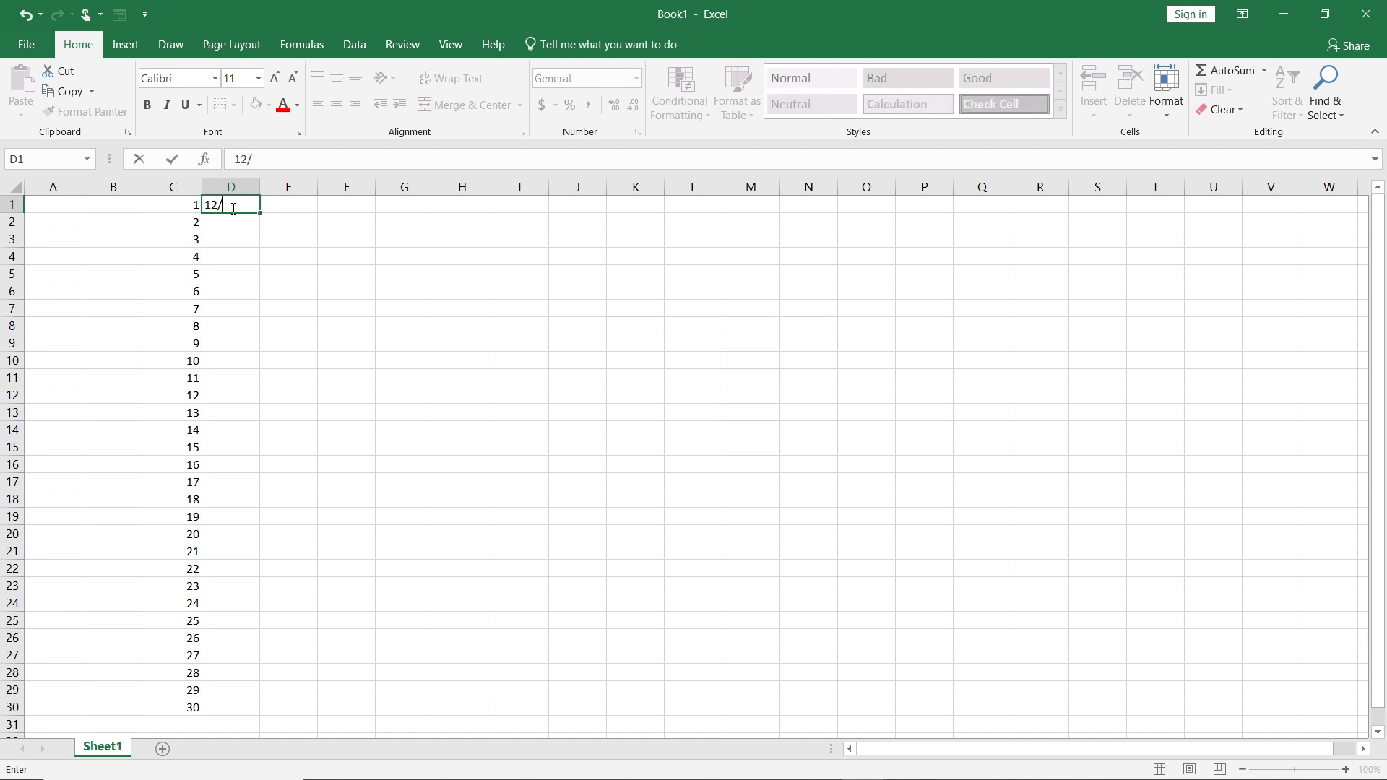
text(/06)
text(/202)
click(239, 225)
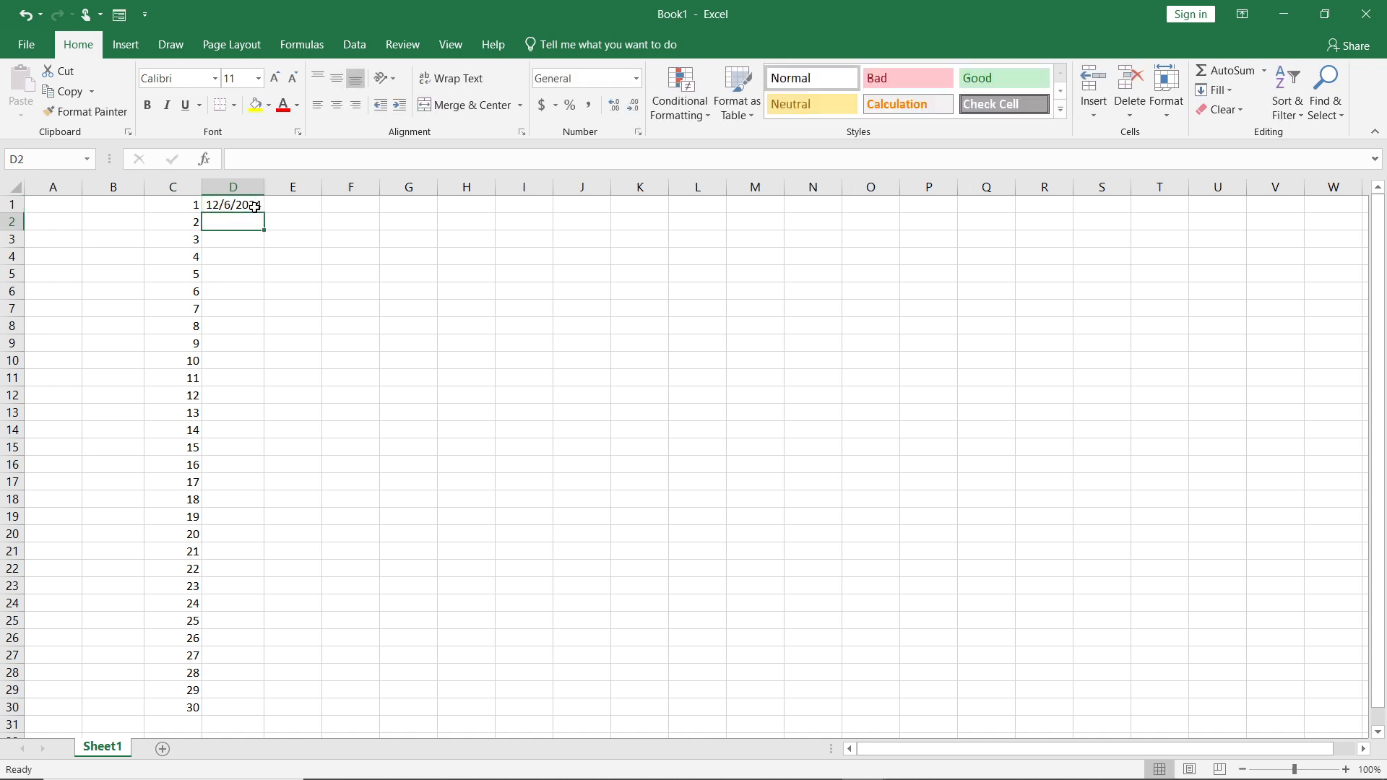
Extend the date in D1 down to D30 as a daily series, and deselect the filled range.
click(254, 208)
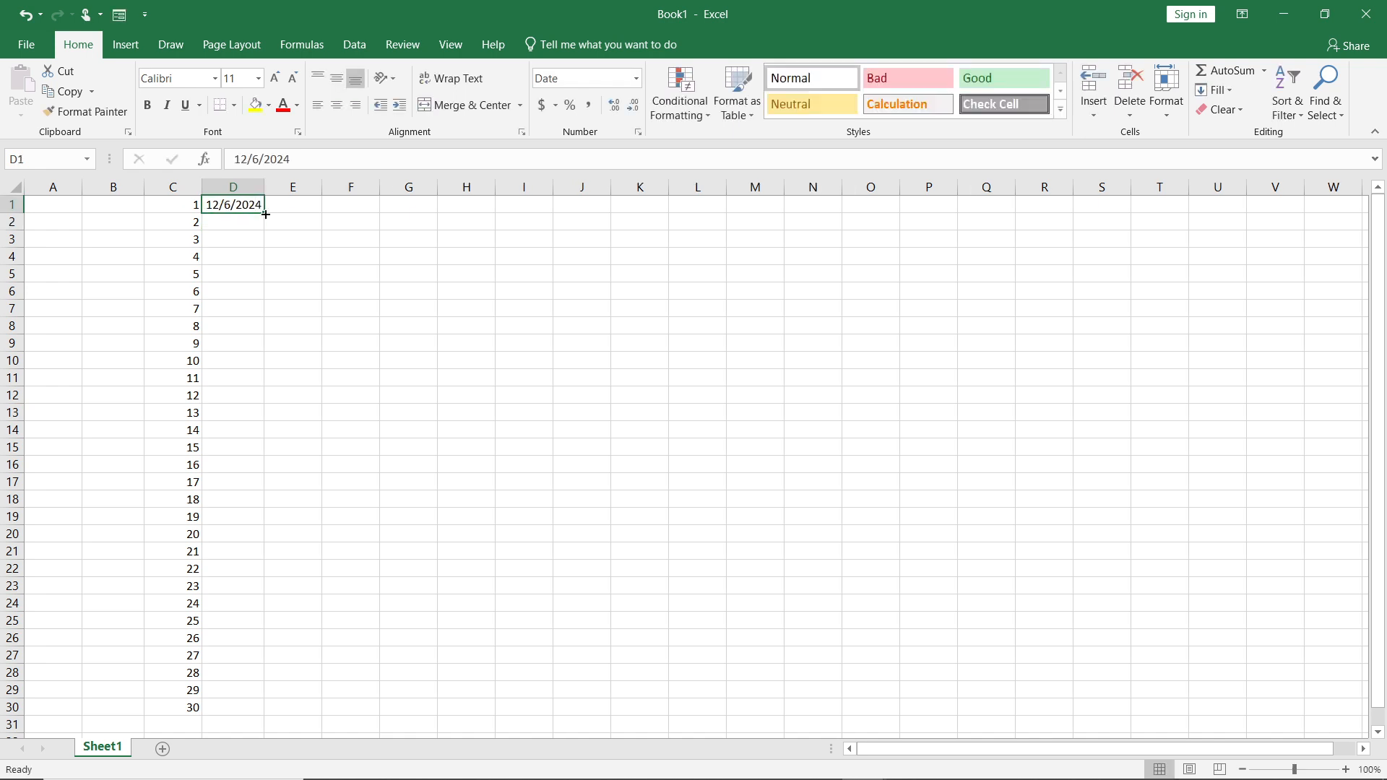
drag(266, 215, 263, 712)
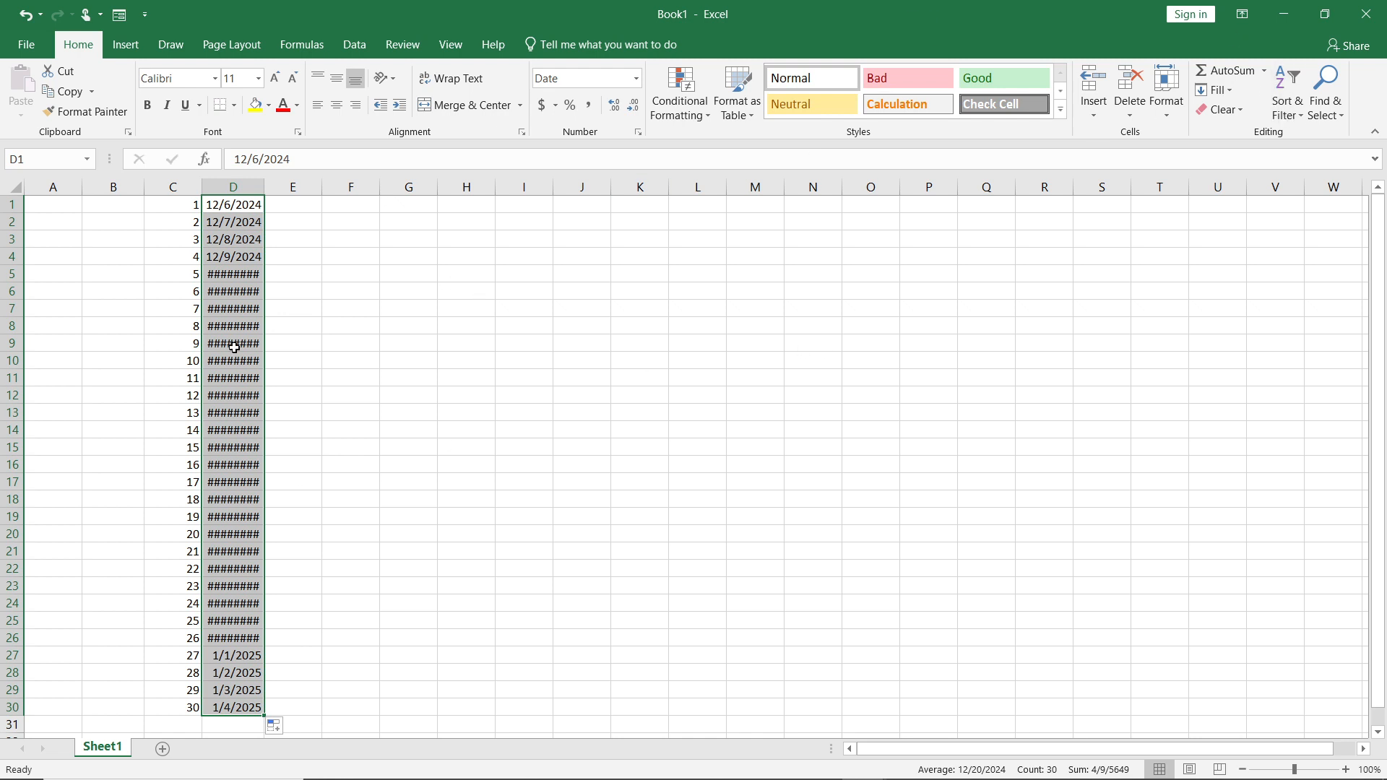
click(404, 246)
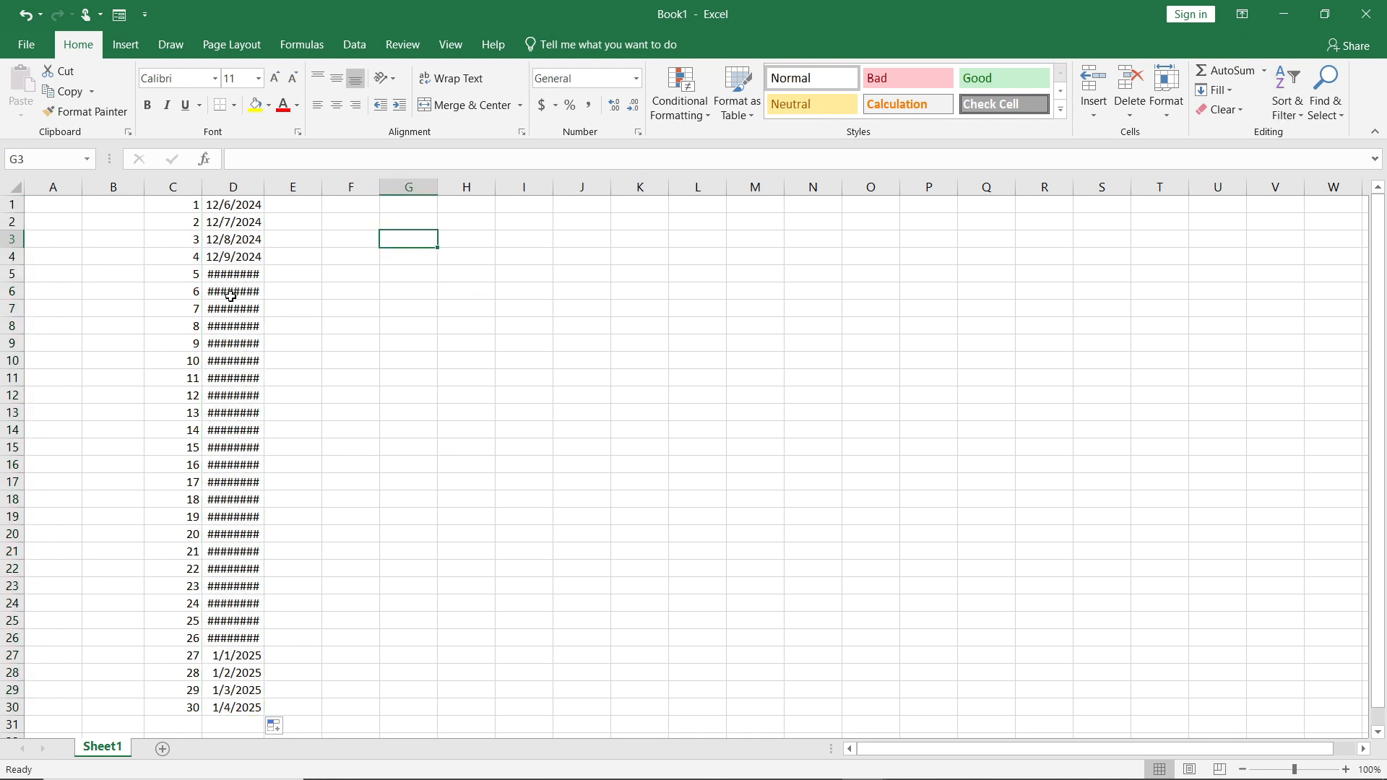
Open the date in D5 for editing and commit it unchanged to widen column D for the full dates.
click(239, 276)
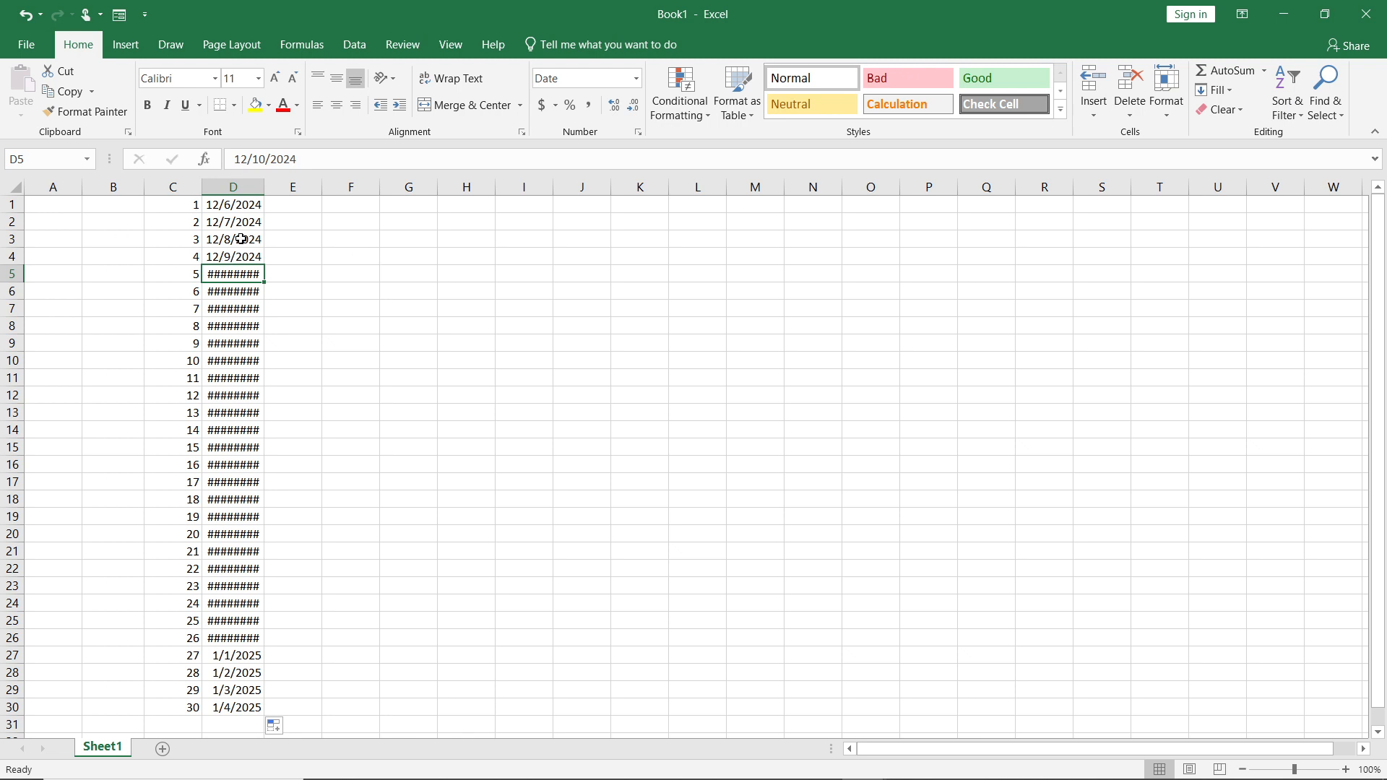
right_click(260, 274)
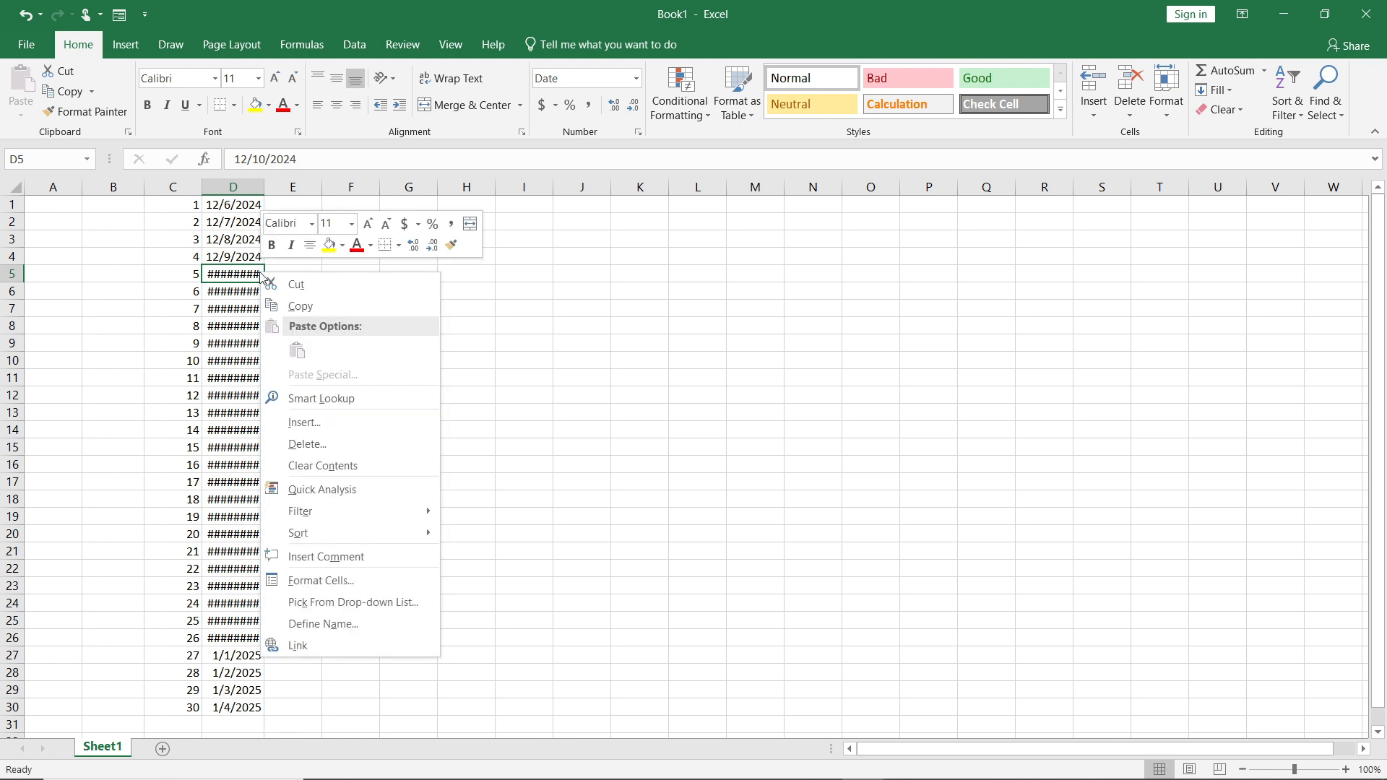
click(260, 274)
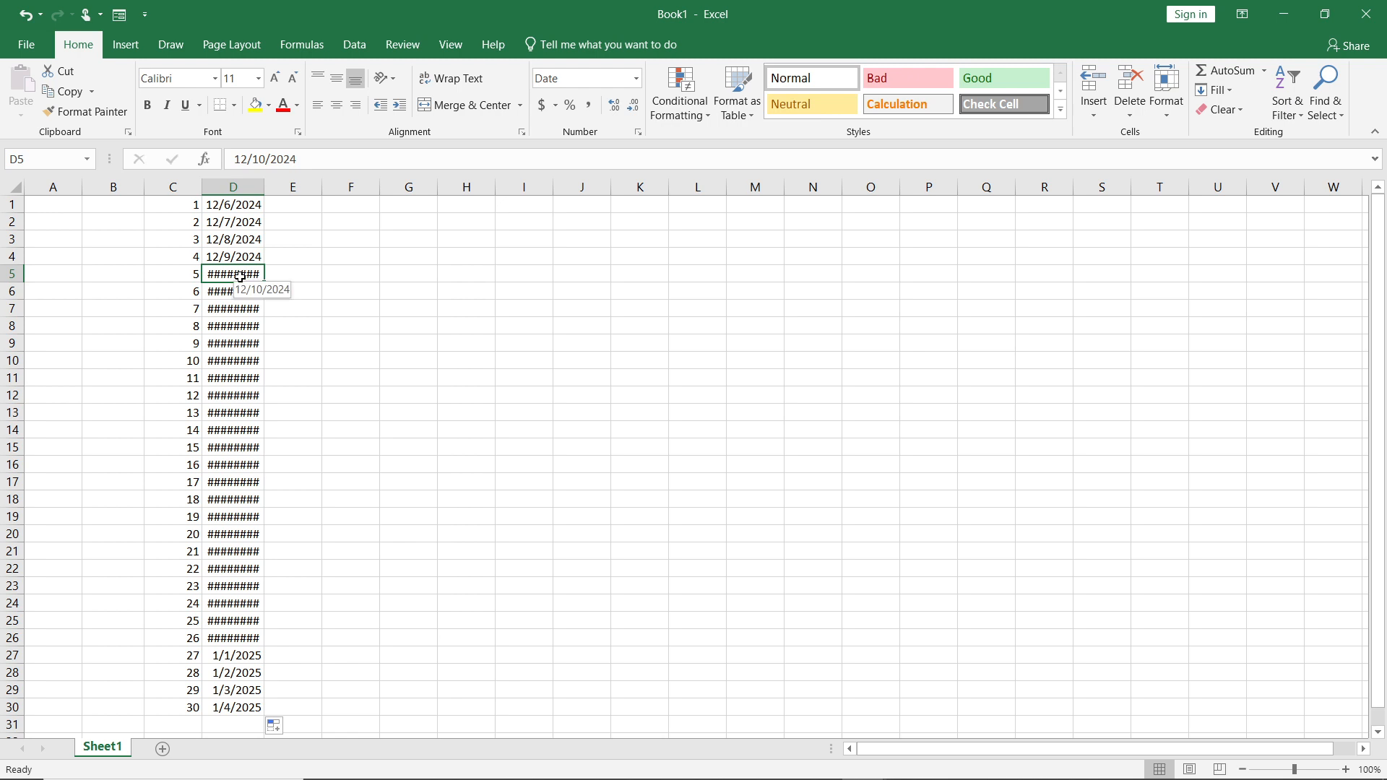
double_click(240, 276)
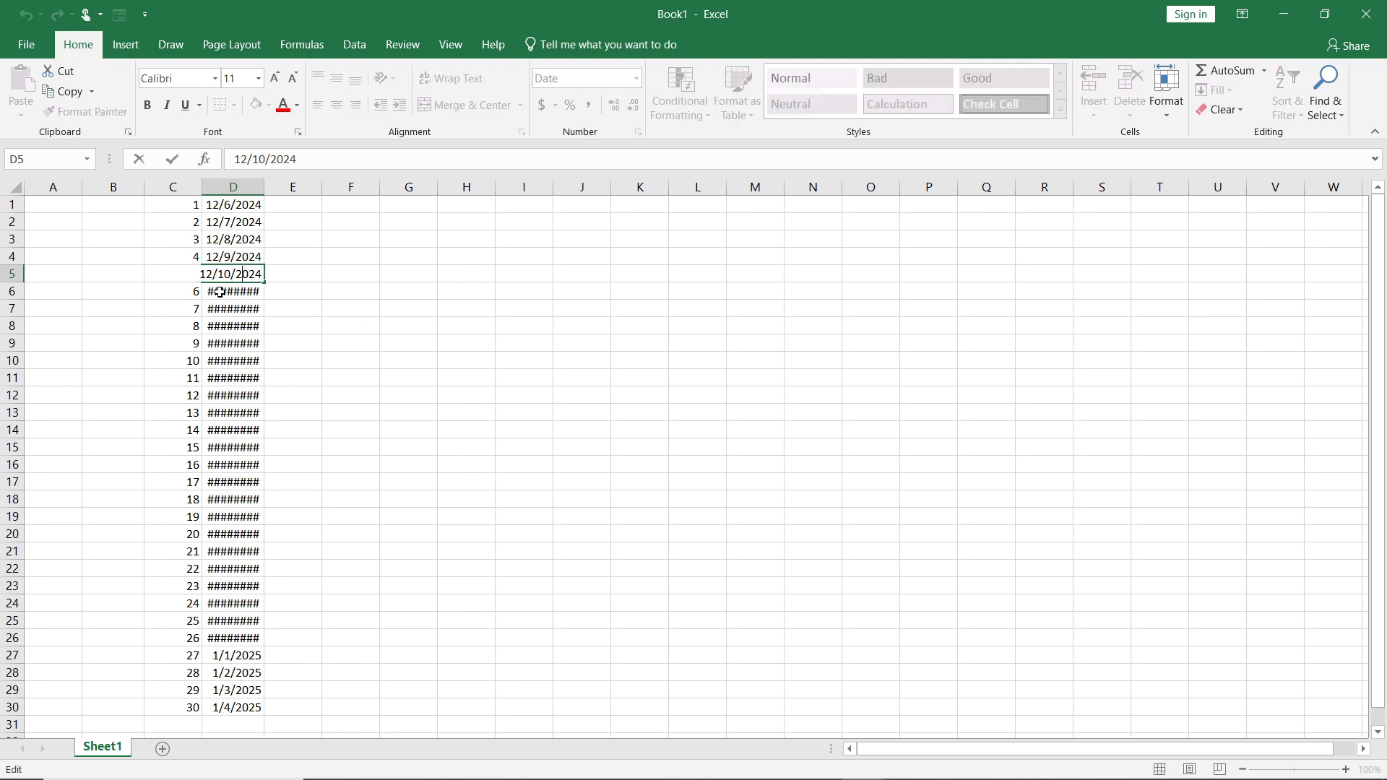
click(229, 298)
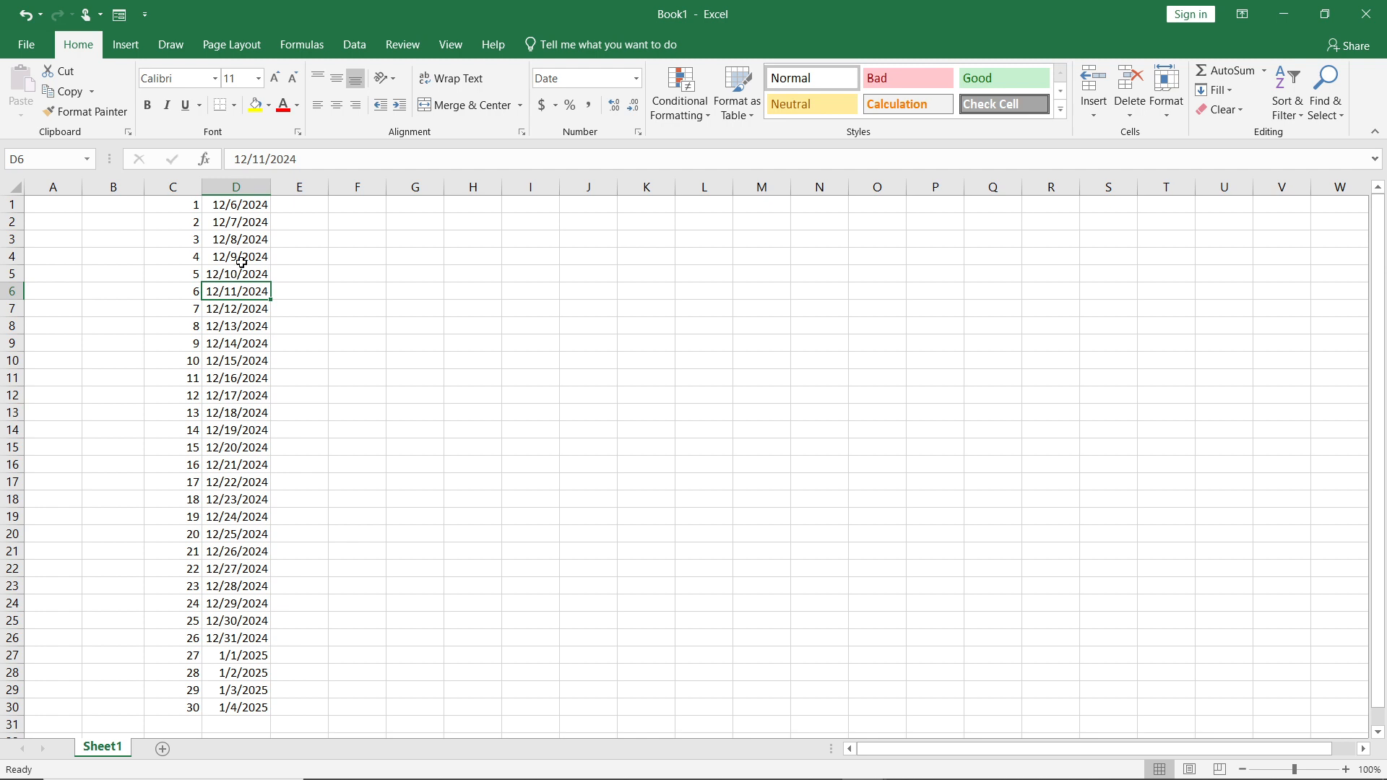
click(235, 224)
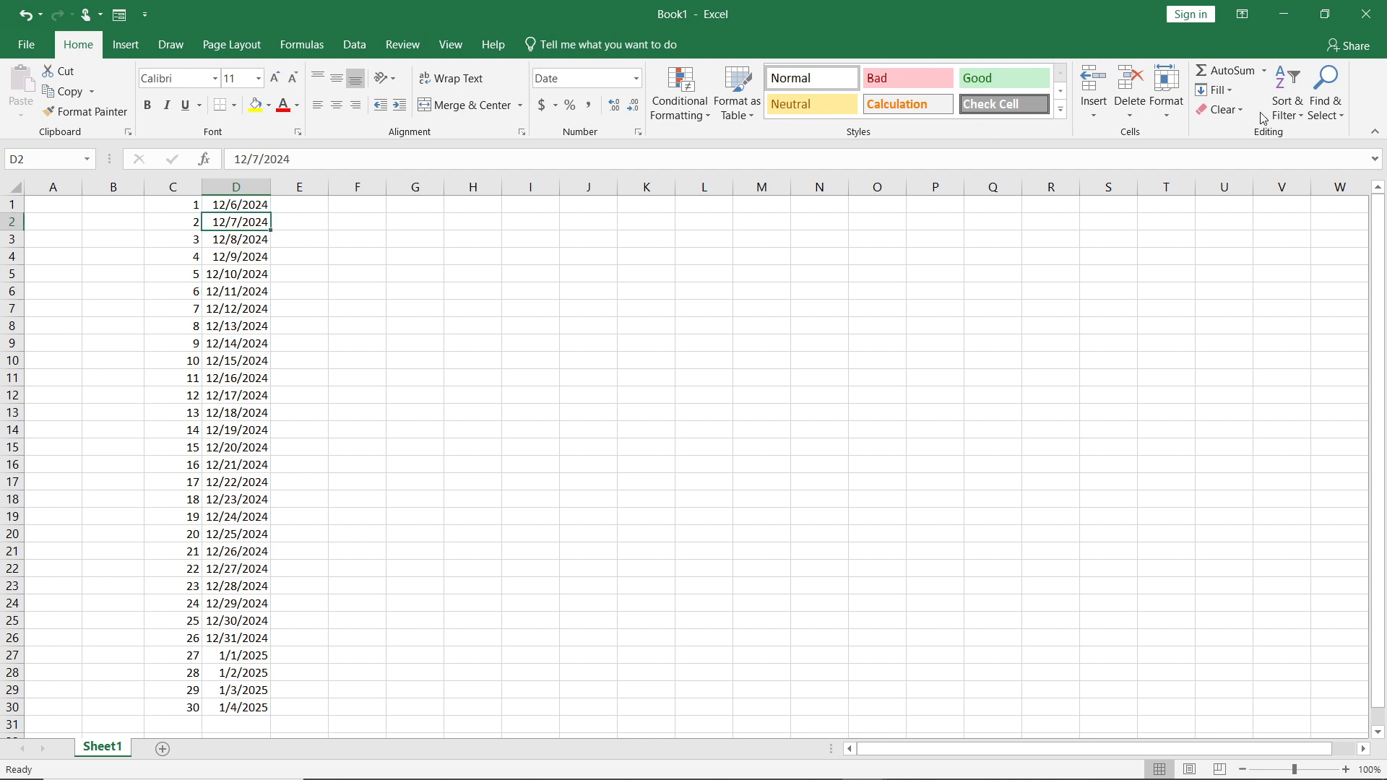
click(1220, 90)
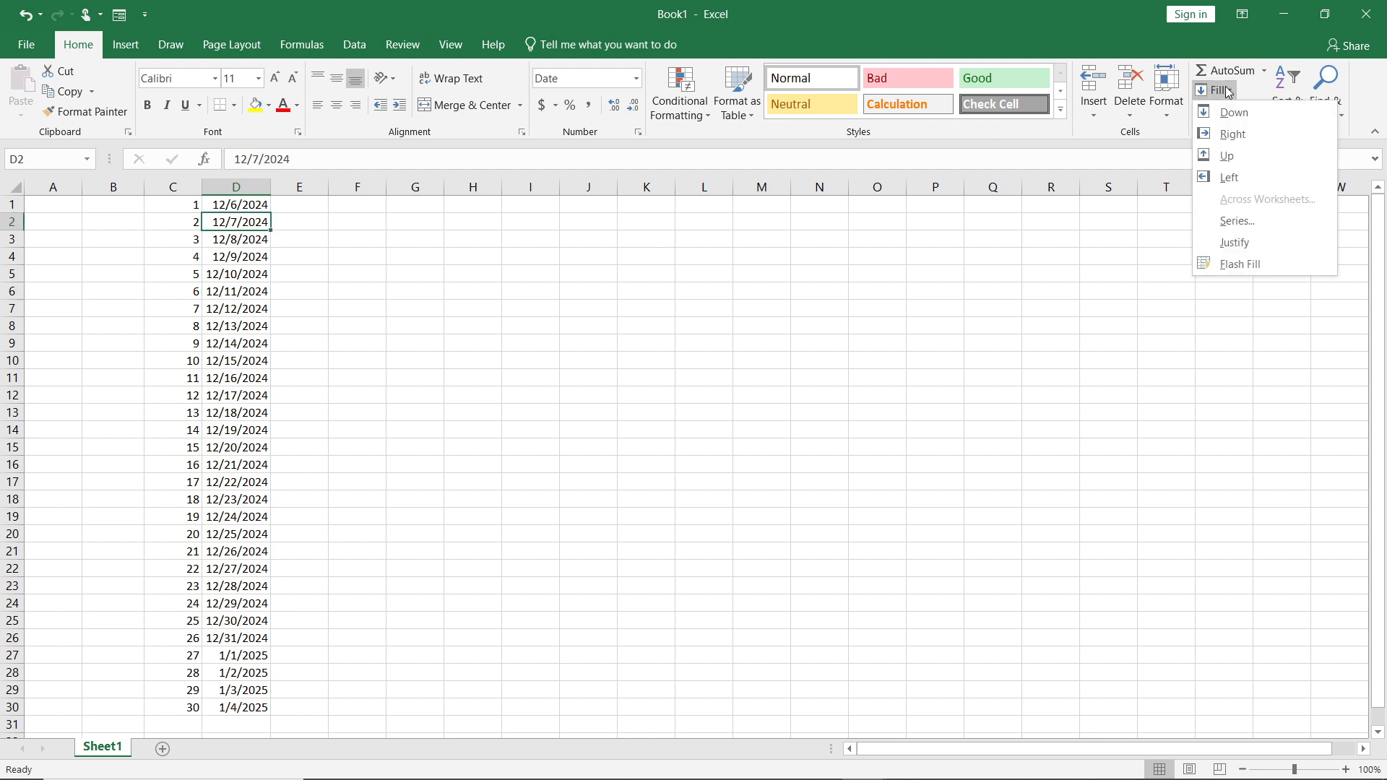
click(1228, 91)
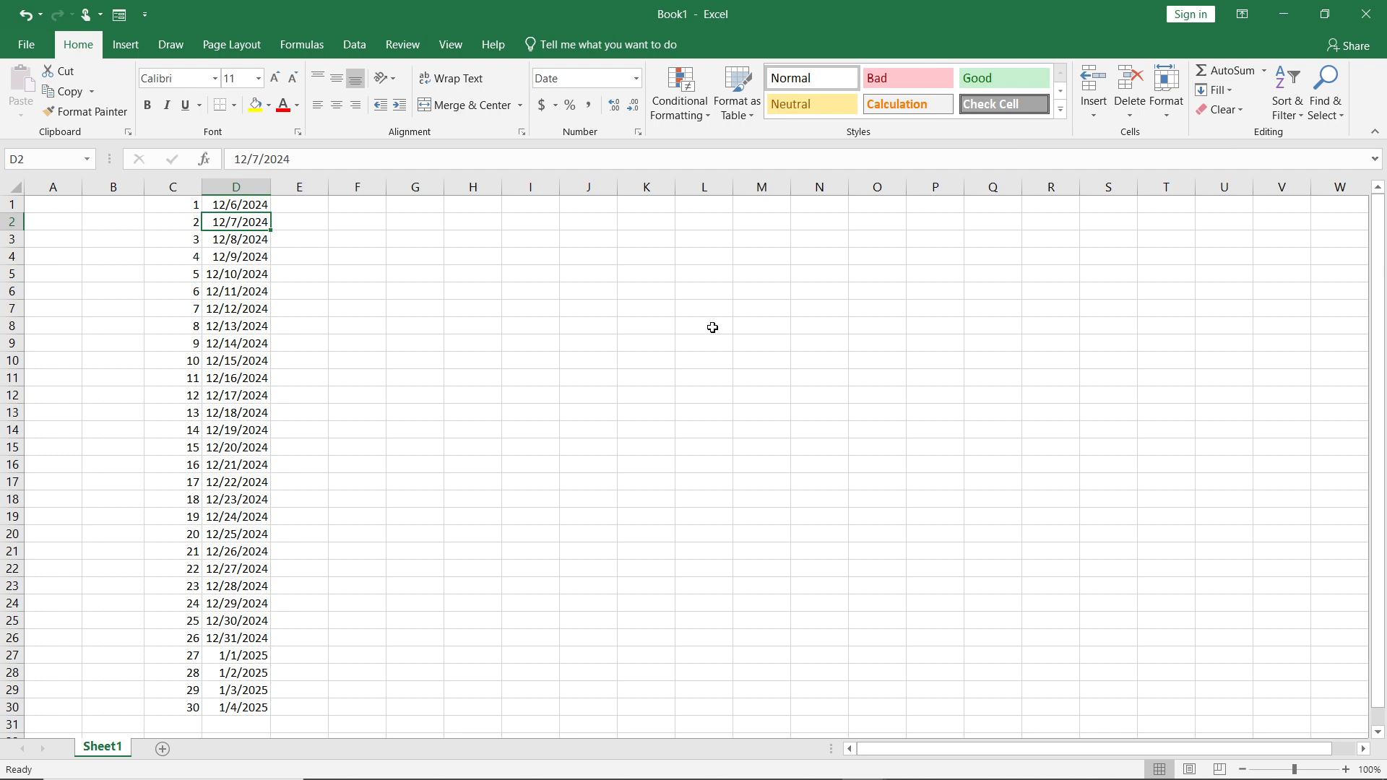